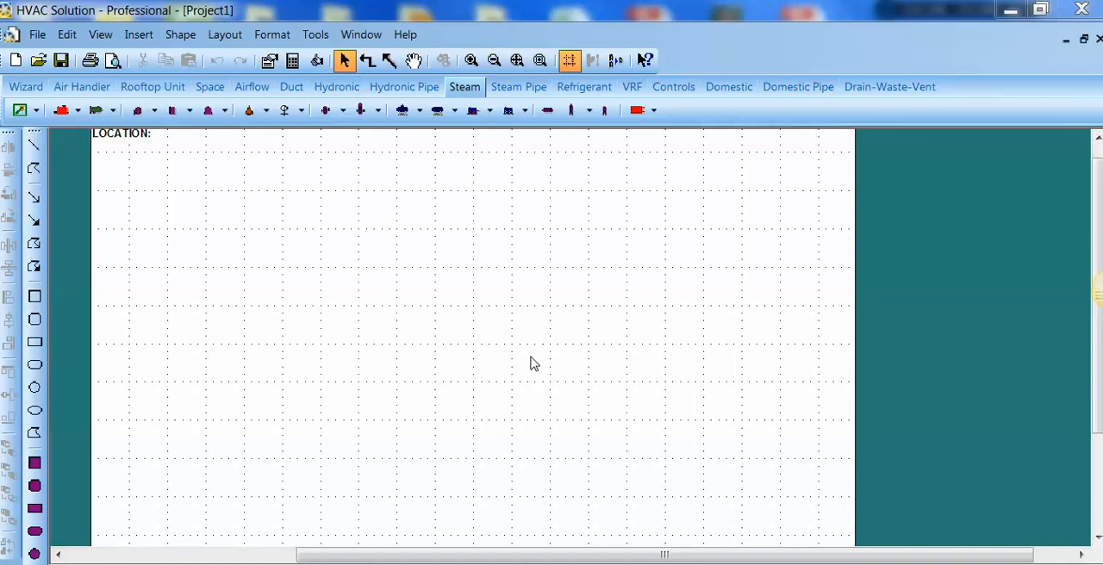
# Step: Start a Trane load import from the file "Trane xml 35 st building" in the gbXML folder
pyautogui.click(48, 30)
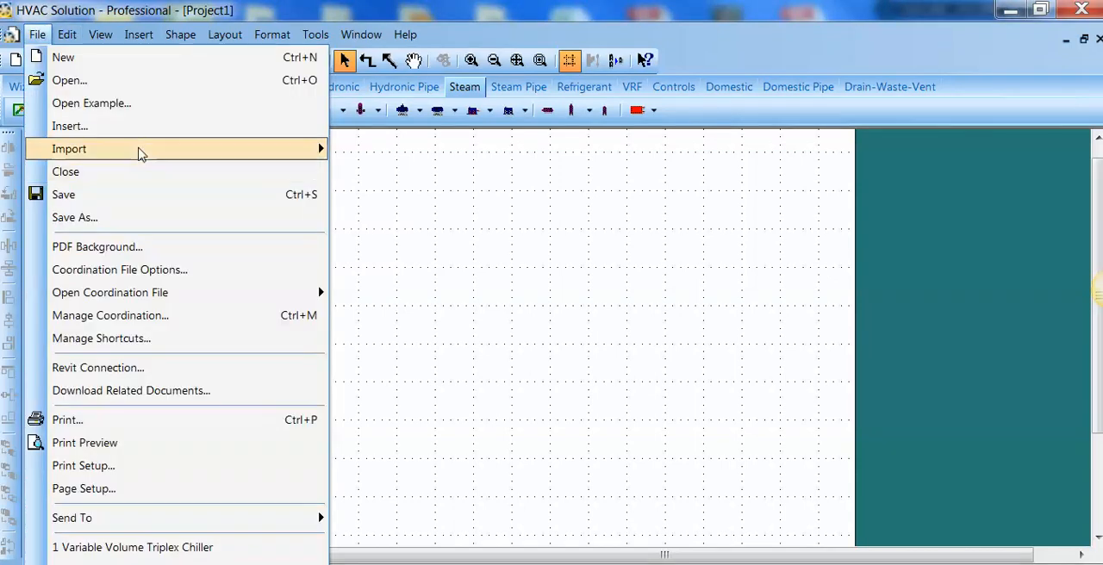
pyautogui.moveTo(142, 153)
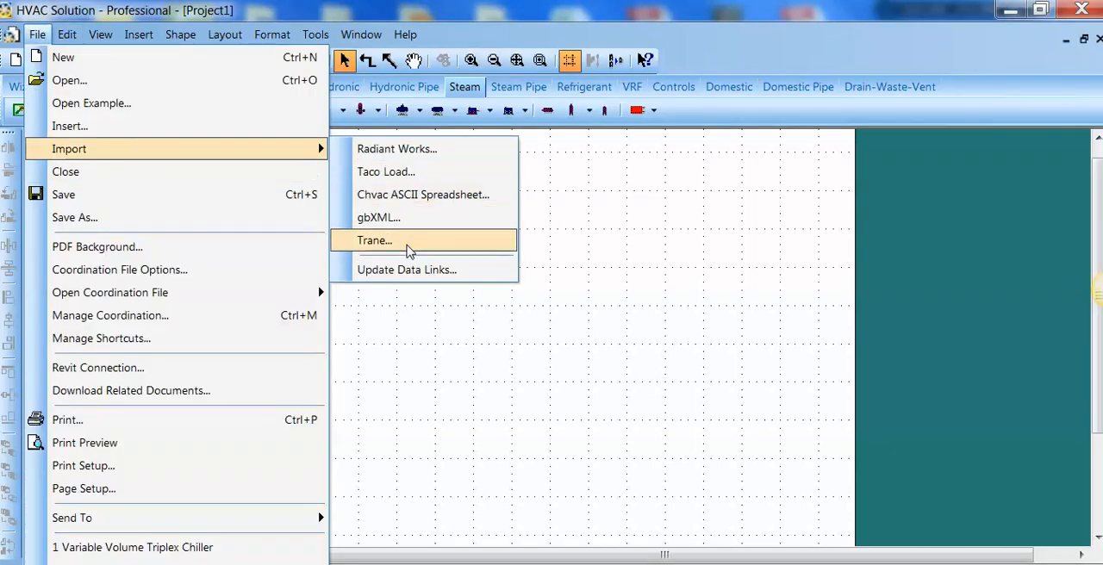
pyautogui.click(409, 249)
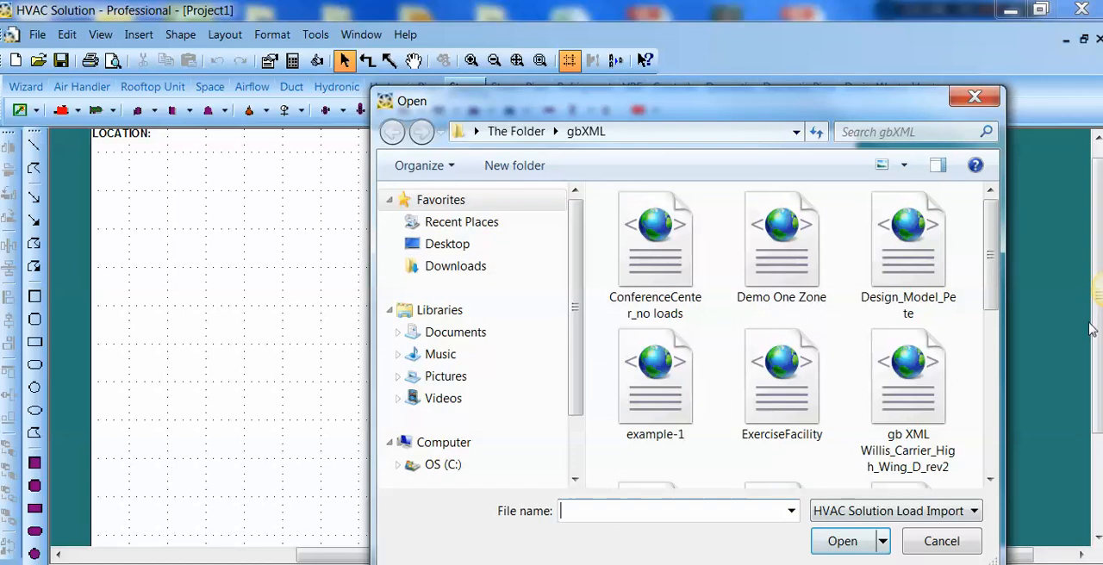
pyautogui.moveTo(991, 284); pyautogui.dragTo(1003, 466)
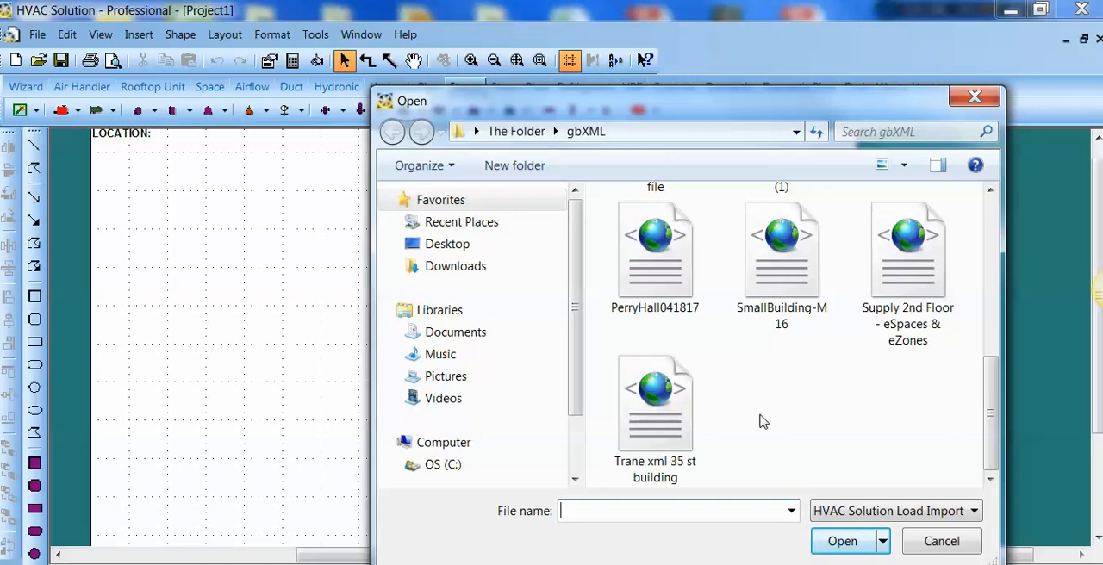
pyautogui.doubleClick(652, 436)
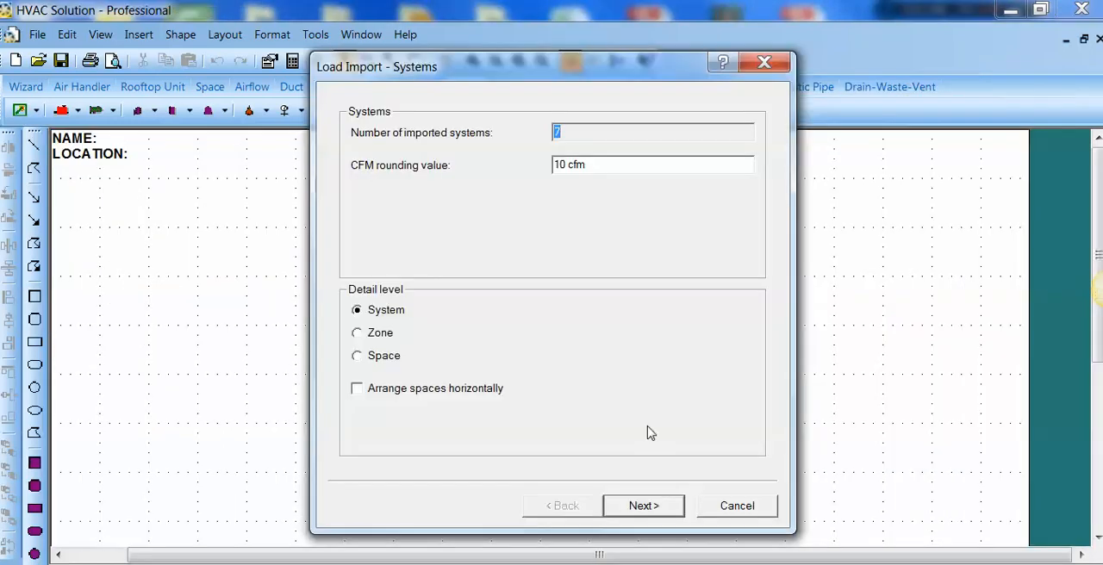
# Step: Keep the System detail level and system order, and apply the air handler, heating-and-cooling setup to the remainder of systems
pyautogui.moveTo(506, 77); pyautogui.dragTo(404, 78)
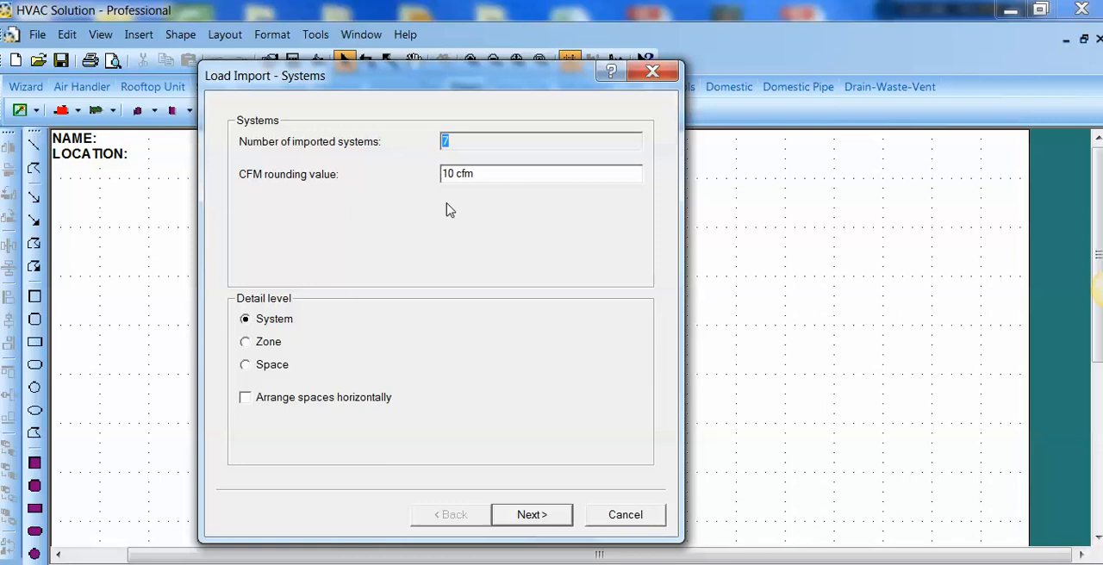
pyautogui.click(533, 510)
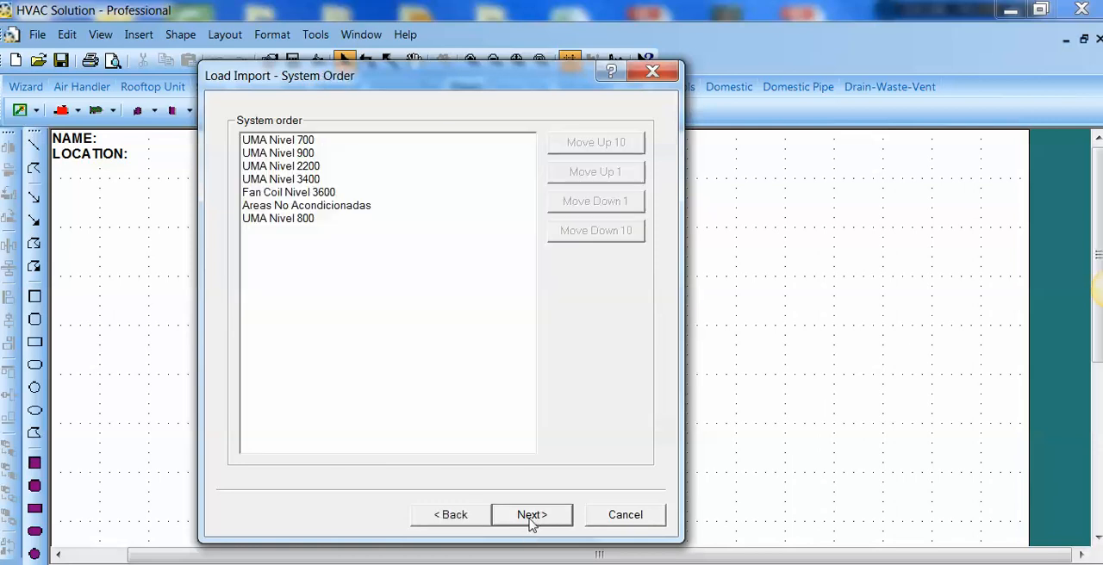
pyautogui.click(531, 515)
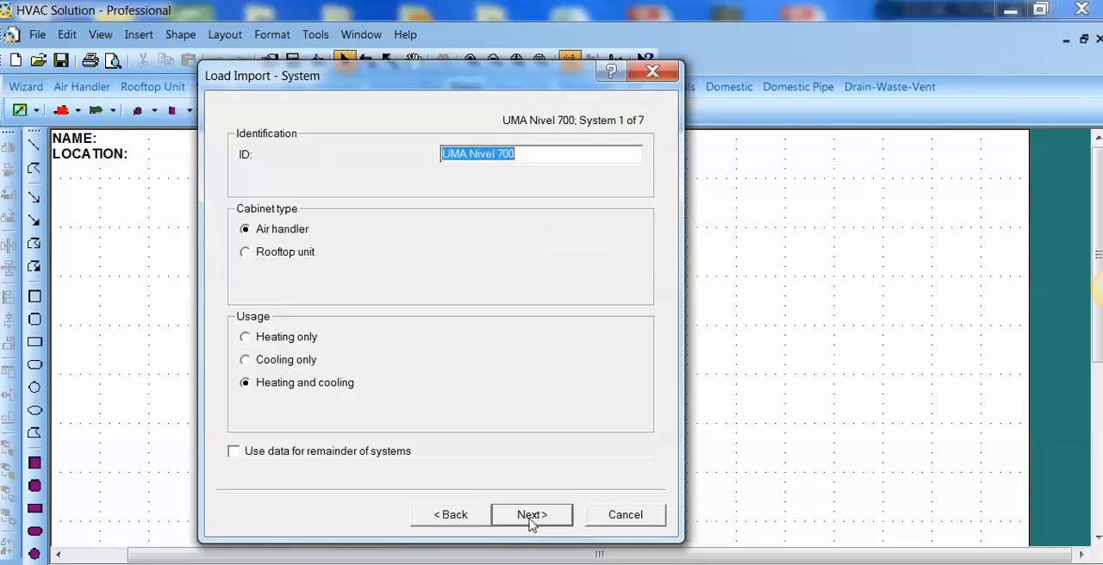
pyautogui.click(234, 452)
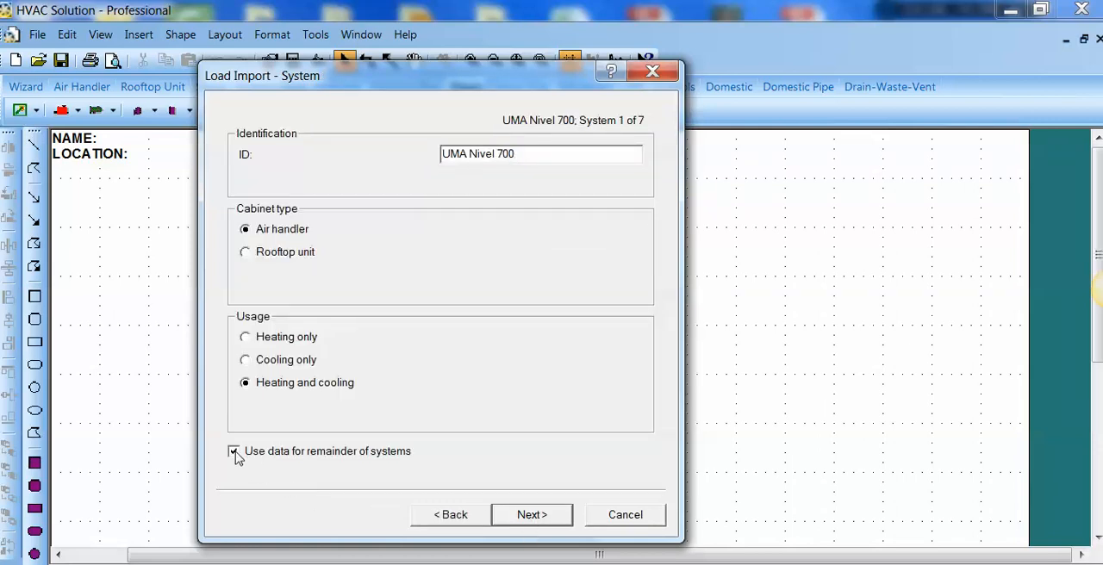
pyautogui.click(532, 515)
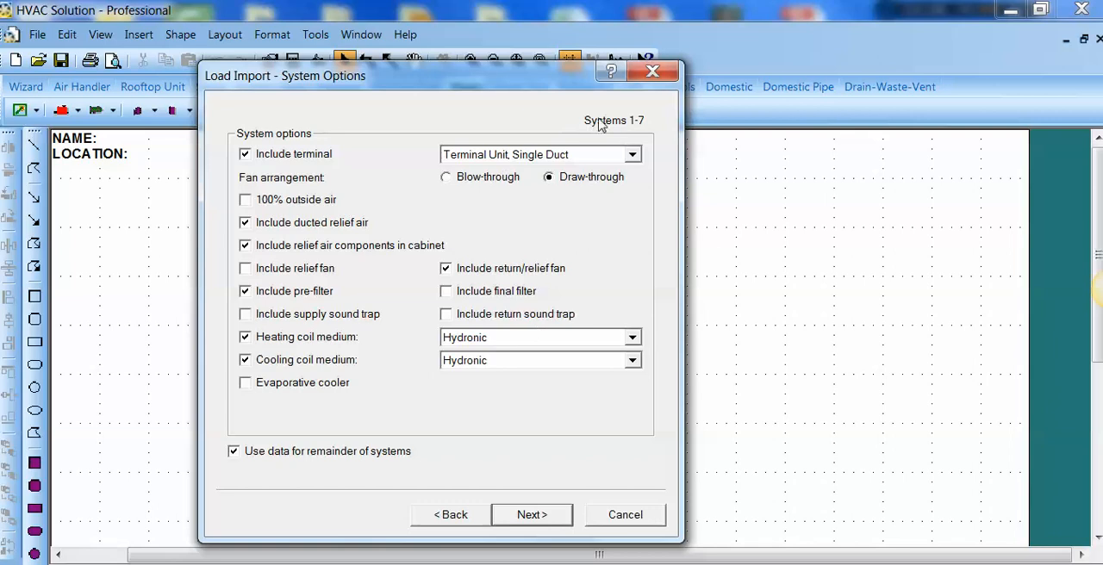
# Step: Accept the default system options and keep the single-duct terminal unit at Heating, Reheat and Hydronic medium
pyautogui.click(531, 515)
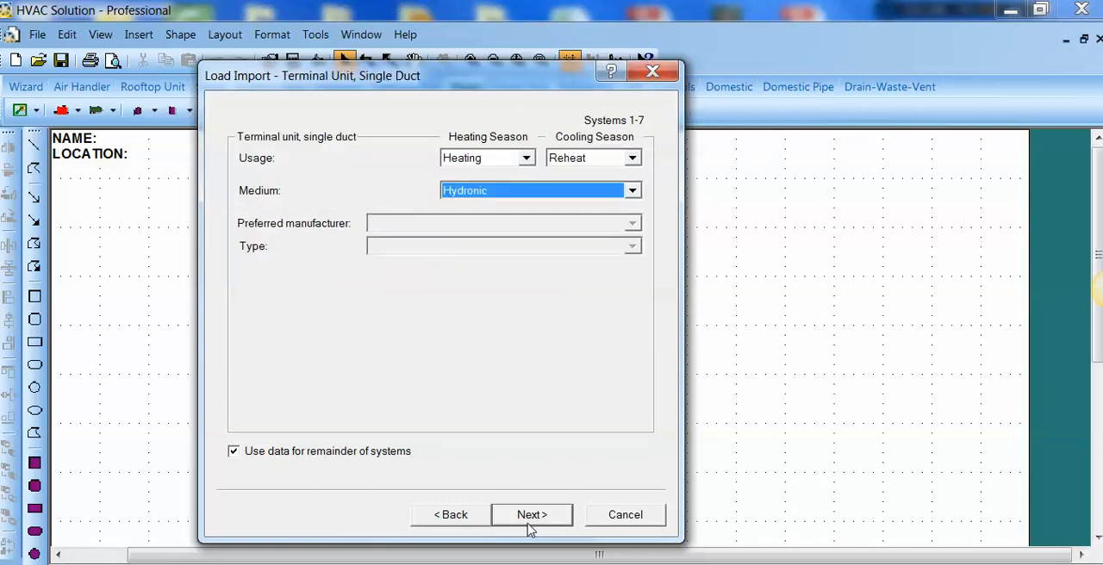
pyautogui.click(526, 160)
pyautogui.click(527, 162)
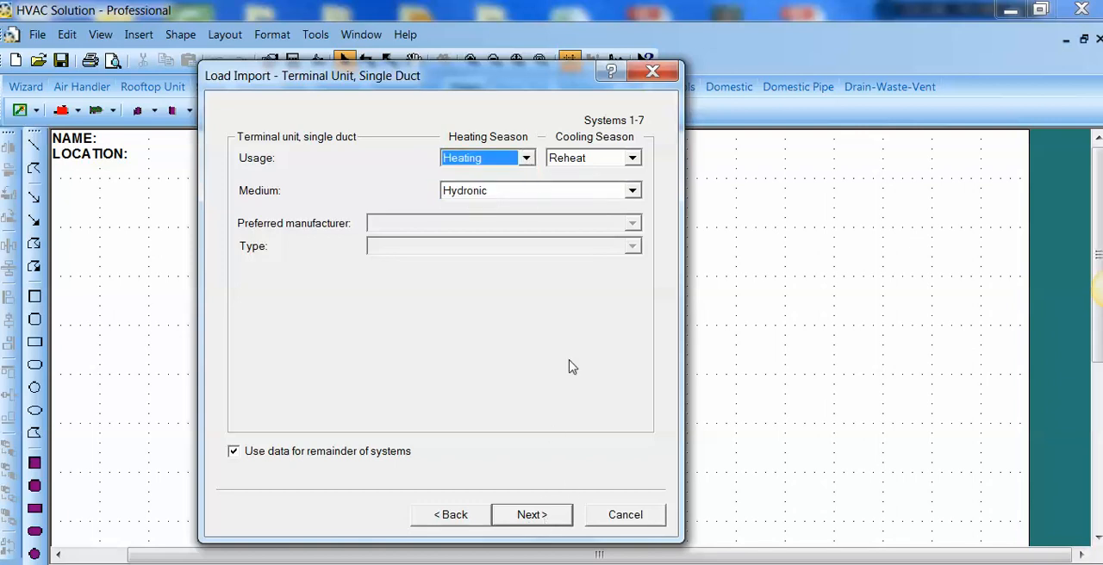
pyautogui.click(634, 192)
pyautogui.click(633, 192)
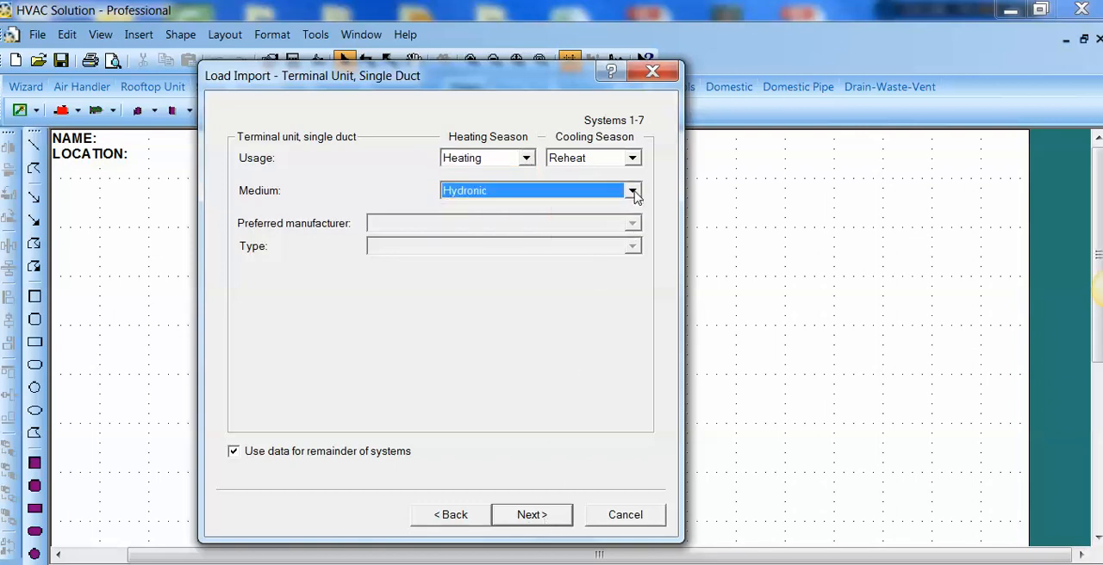
pyautogui.click(527, 515)
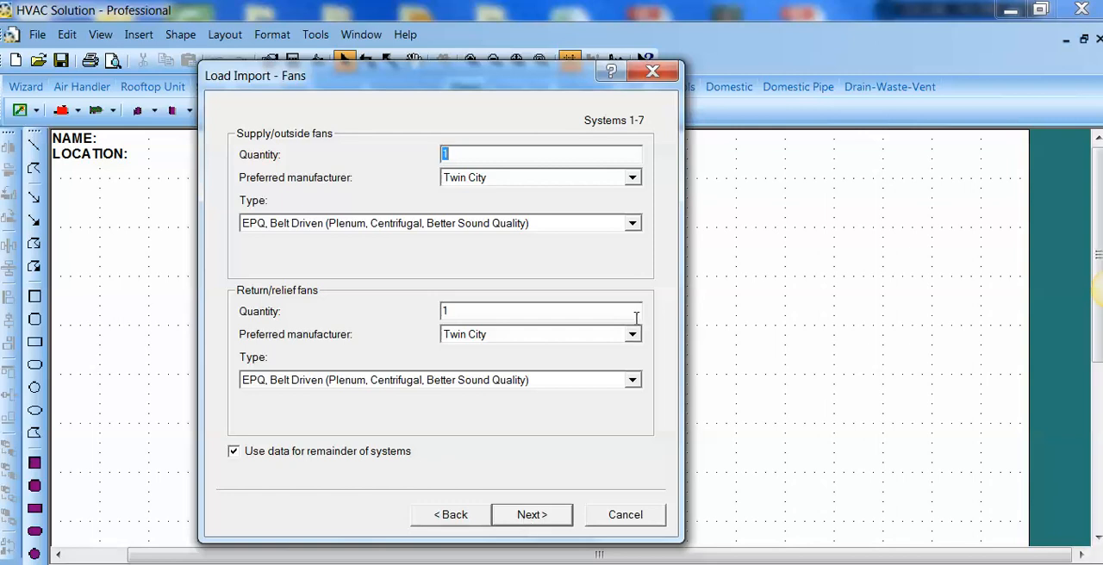
# Step: Accept the default fan, space, supply/pressurization, ventilation and exhaust settings for all systems
pyautogui.click(535, 515)
pyautogui.click(534, 515)
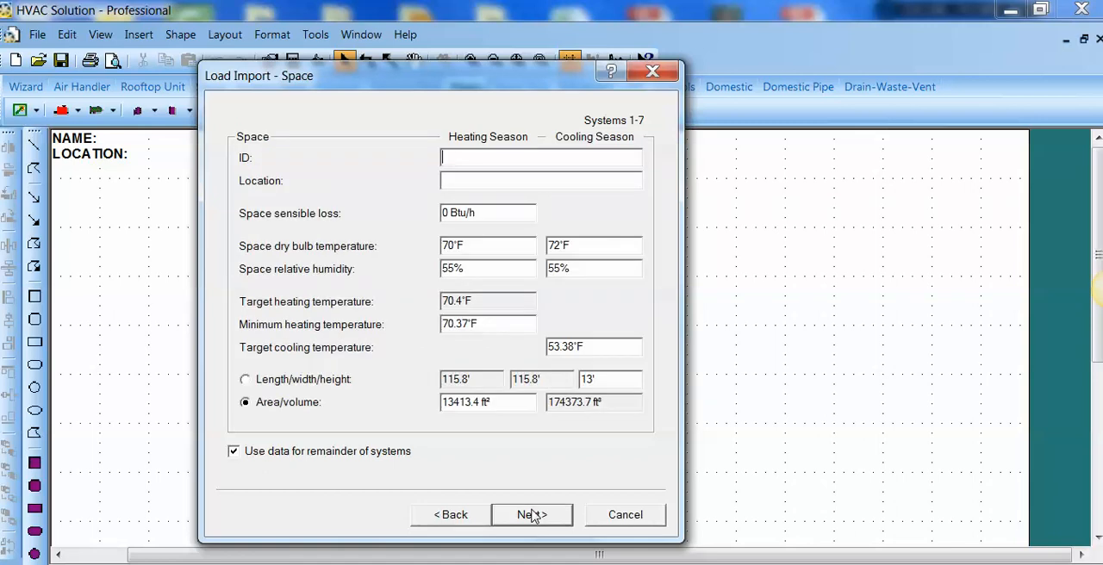
pyautogui.click(531, 515)
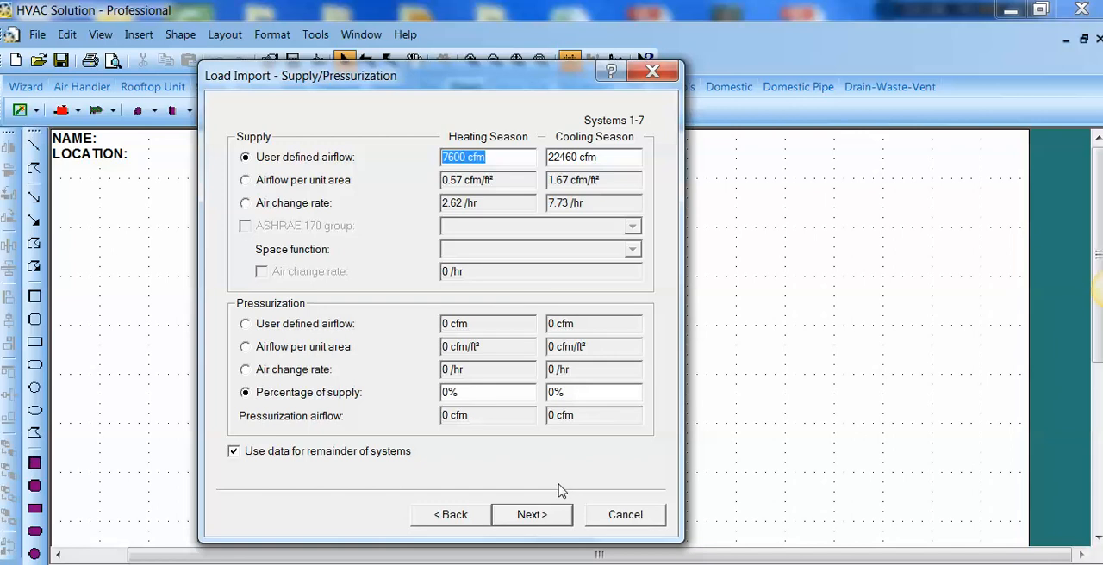
pyautogui.click(535, 521)
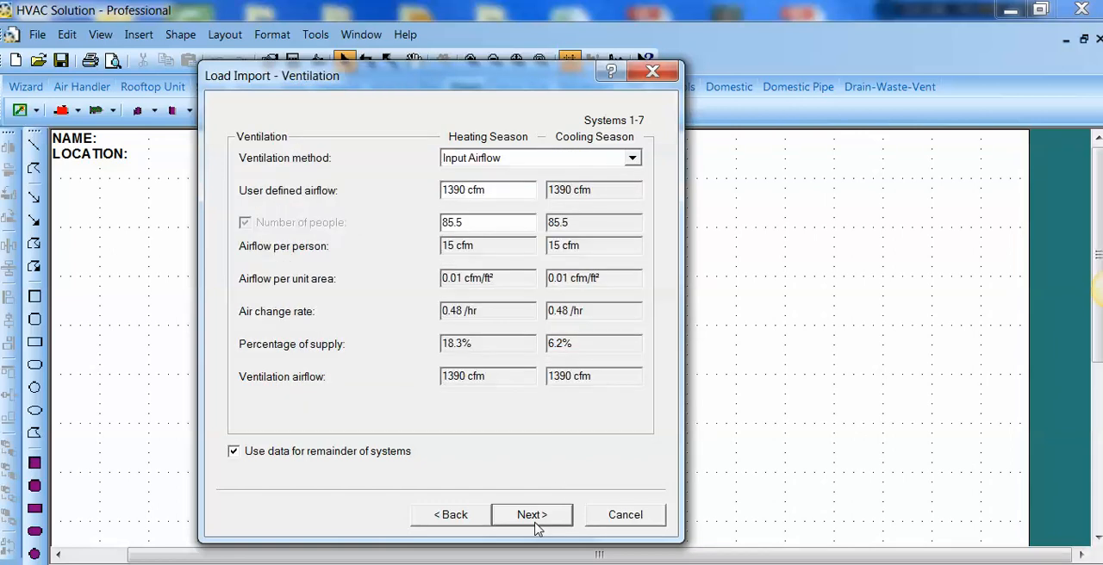
pyautogui.click(535, 519)
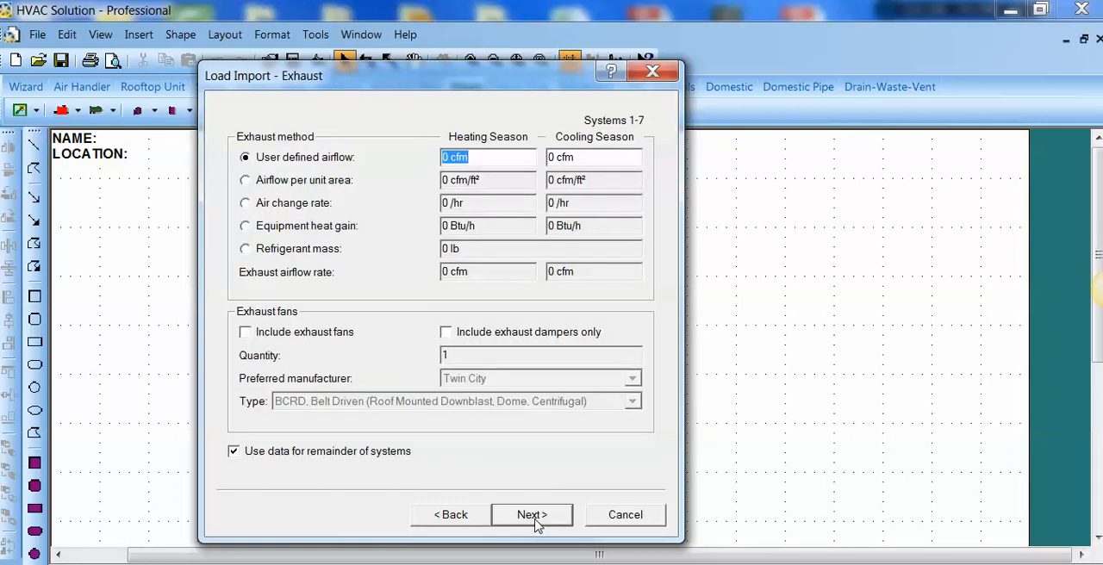
pyautogui.click(534, 520)
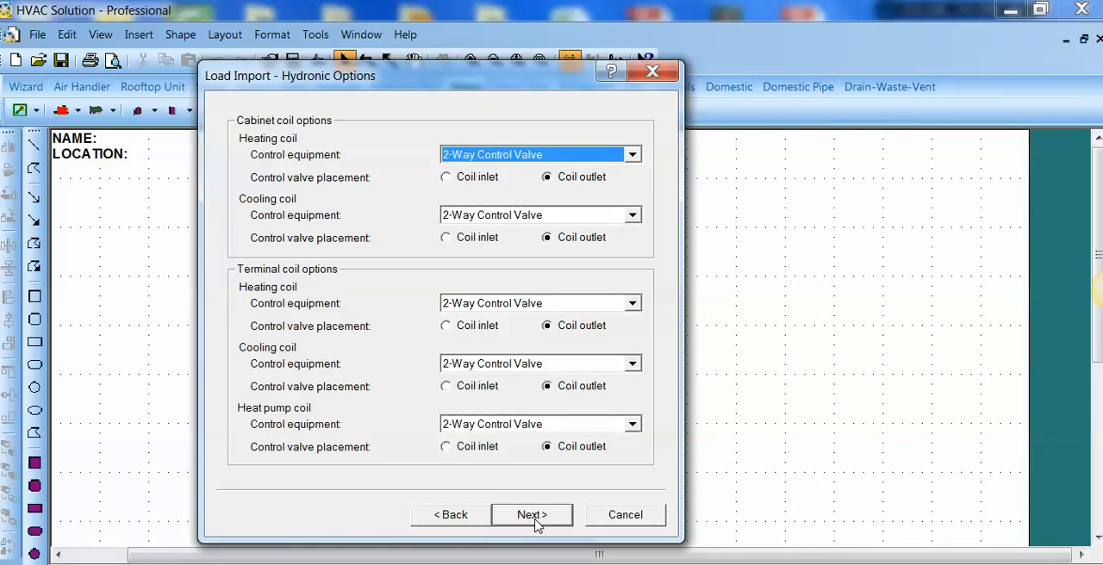
# Step: Keep the 2-way control valves, boiler and air-cooled chiller sources, and set the air-cooled chiller quantity to 2
pyautogui.click(534, 519)
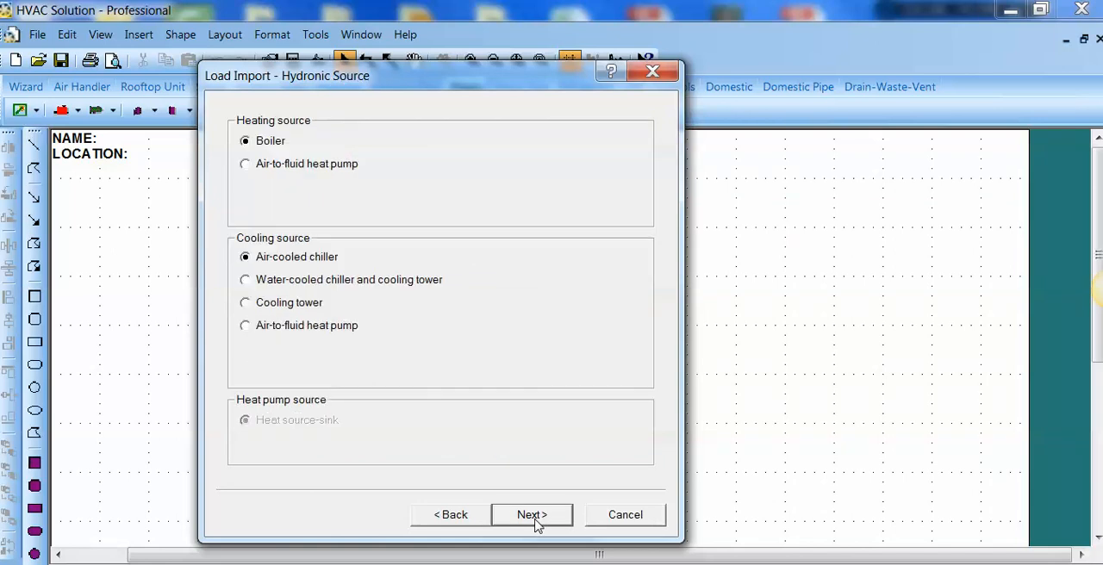
pyautogui.click(535, 517)
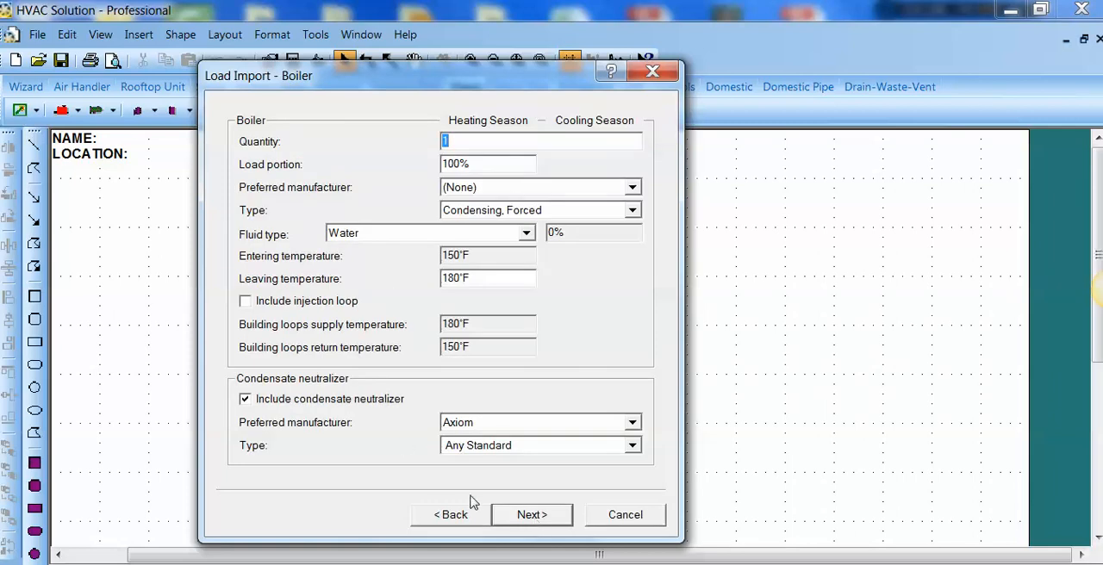
pyautogui.click(530, 515)
pyautogui.write('2')
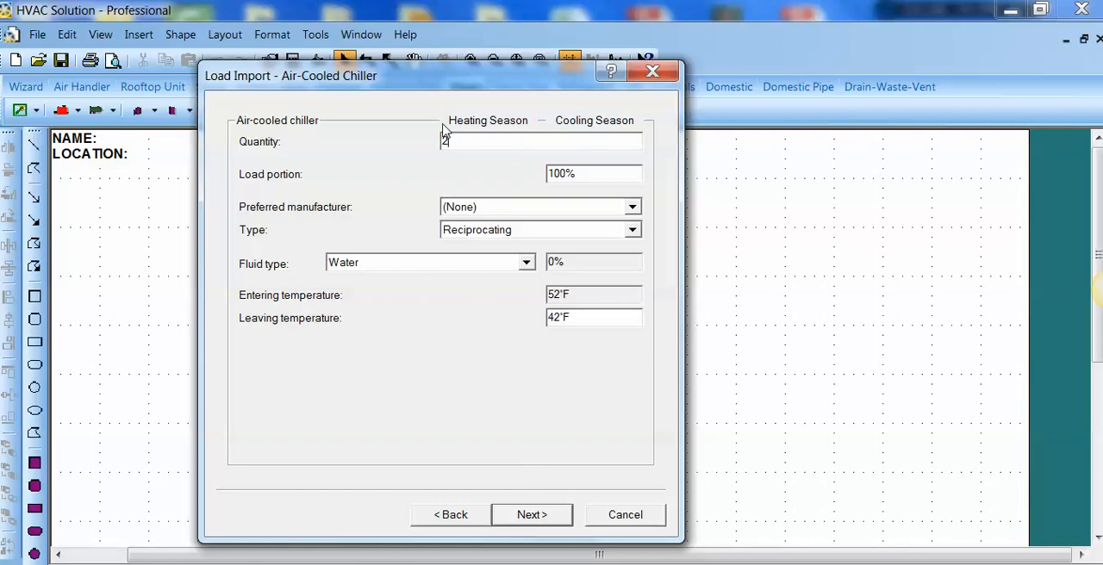
pyautogui.click(534, 522)
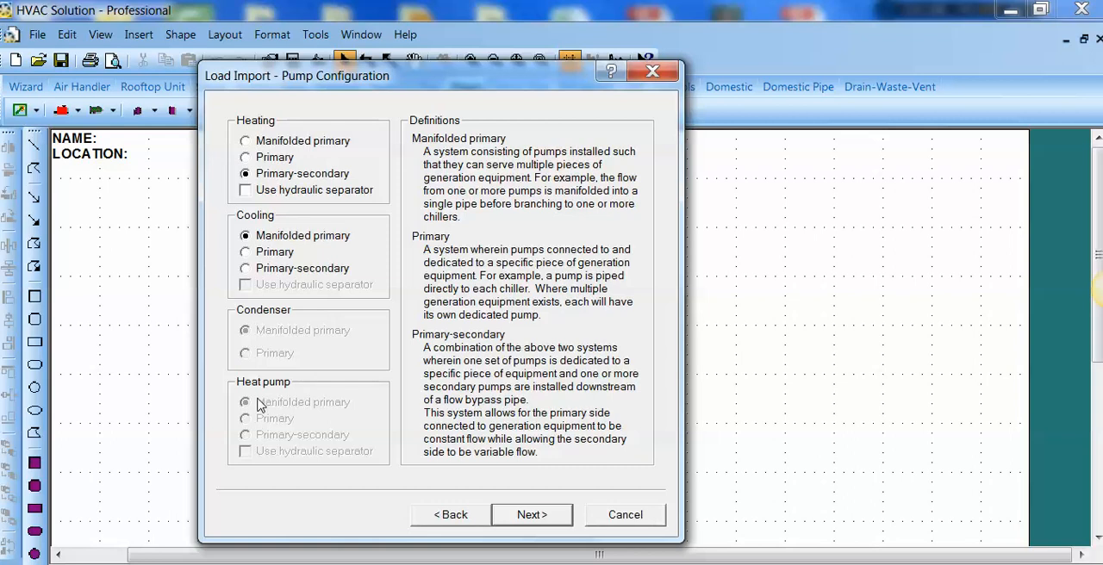
# Step: Keep primary-secondary heating and manifolded primary cooling pumps, and set the number of cooling pumps to 2
pyautogui.click(527, 518)
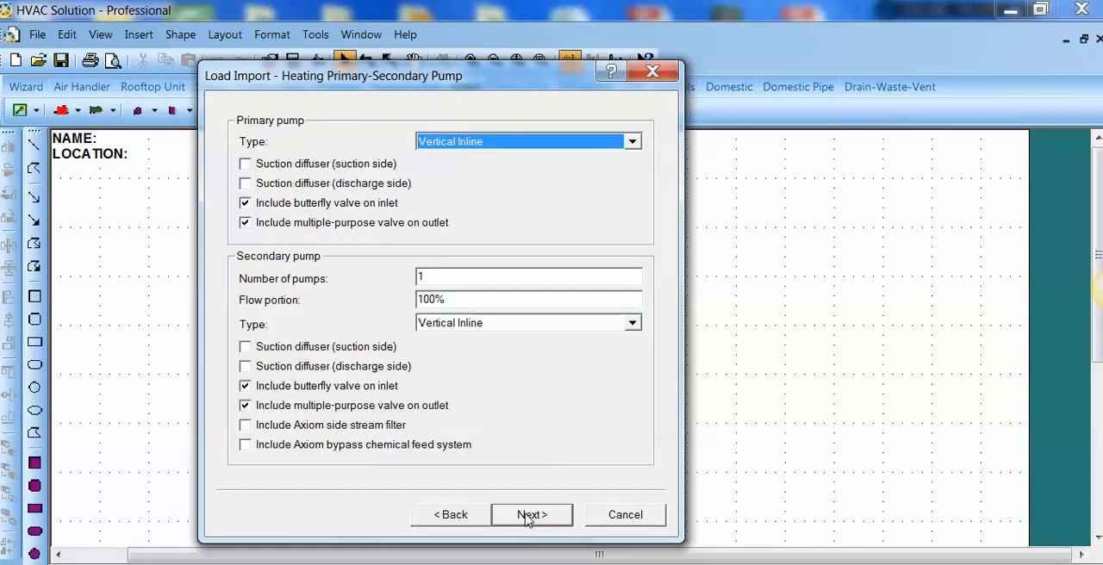
pyautogui.click(527, 517)
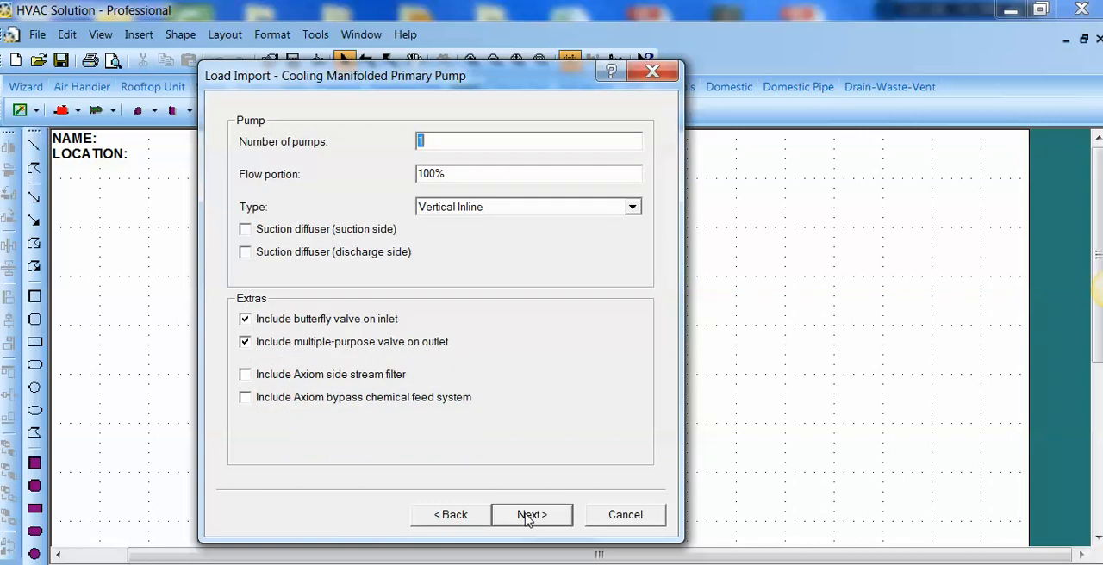
pyautogui.write('2')
pyautogui.click(537, 517)
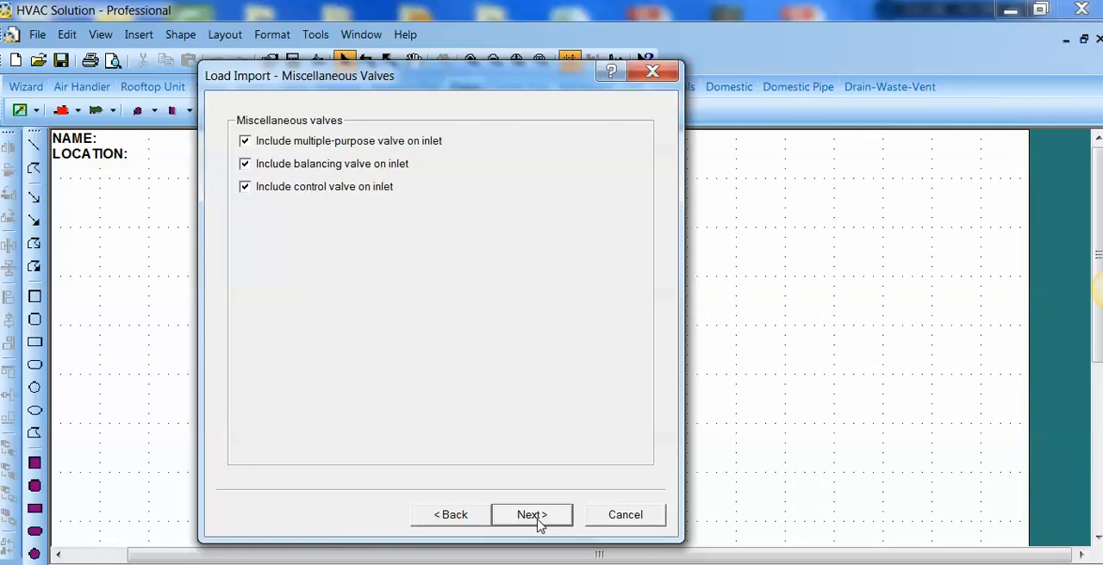
# Step: Accept the default miscellaneous valves and expansion tanks, and keep Tank - High Efficiency (Air and Dirt) air separators
pyautogui.click(534, 517)
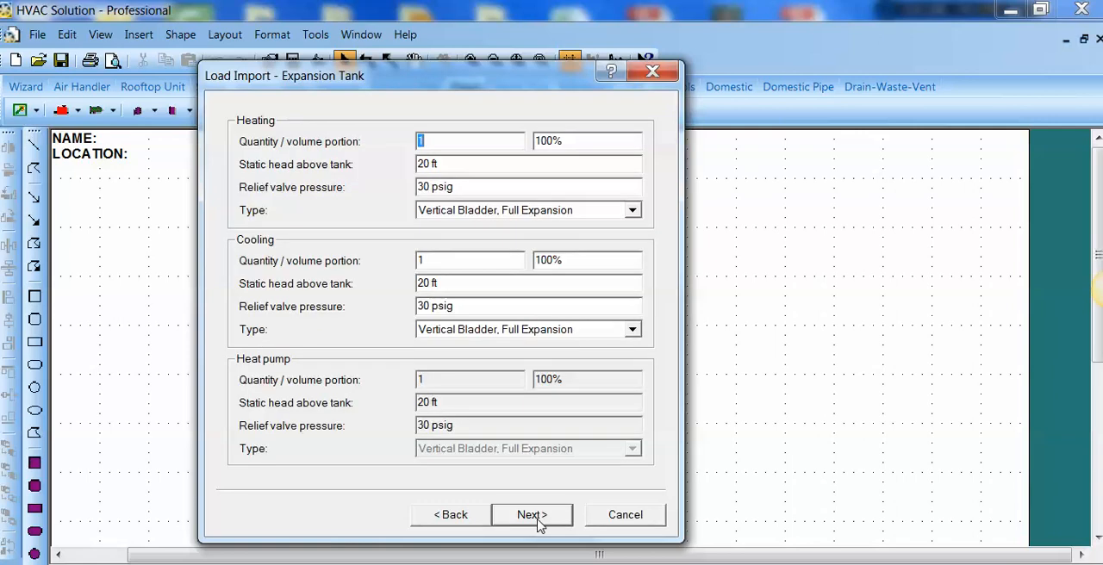
pyautogui.click(538, 517)
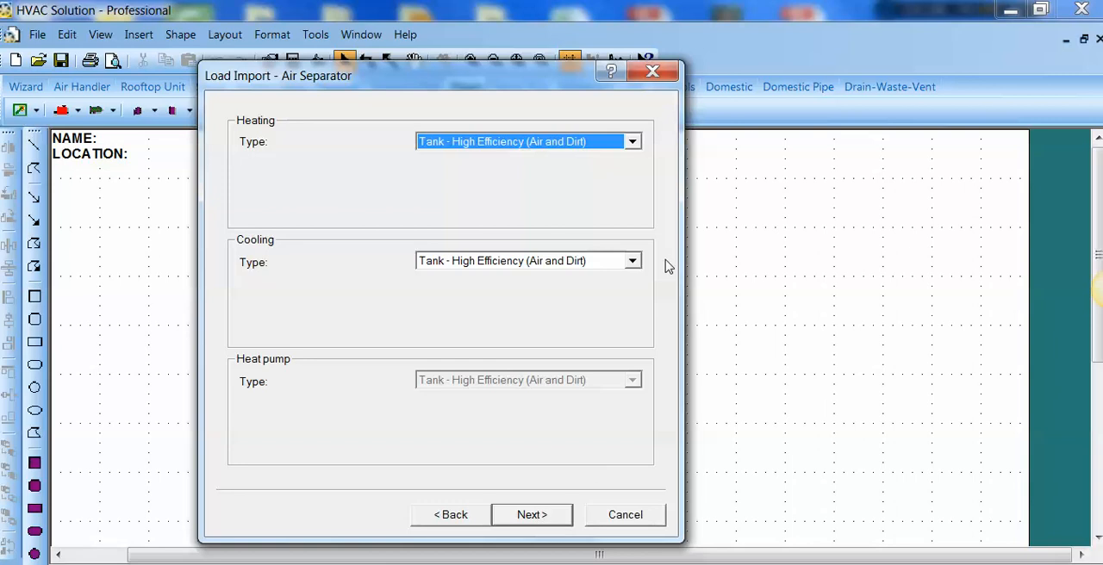
pyautogui.click(633, 143)
pyautogui.scroll(1, 633, 146)
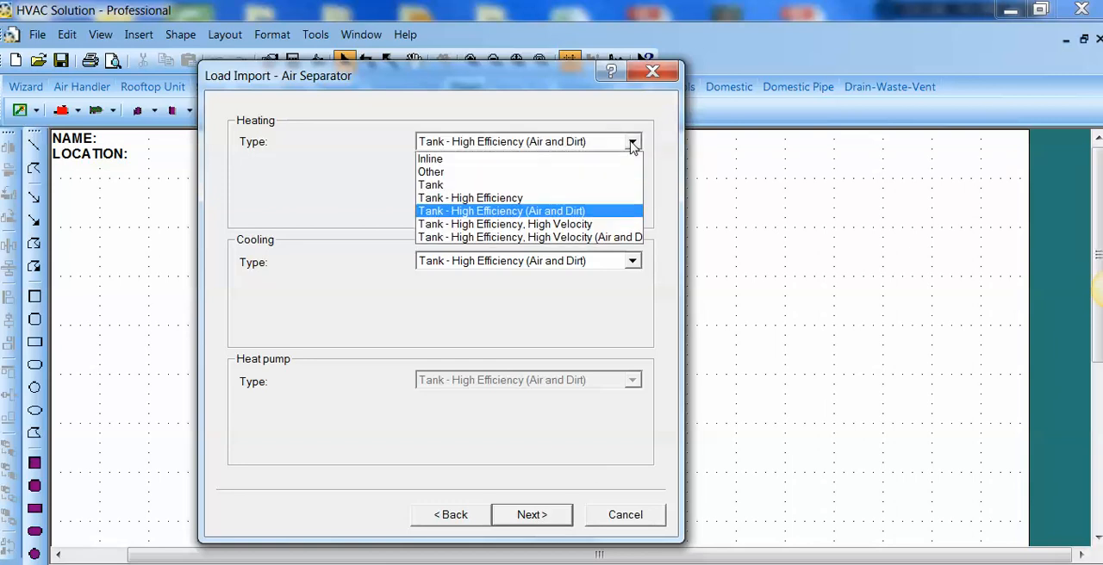
pyautogui.click(632, 143)
pyautogui.click(532, 515)
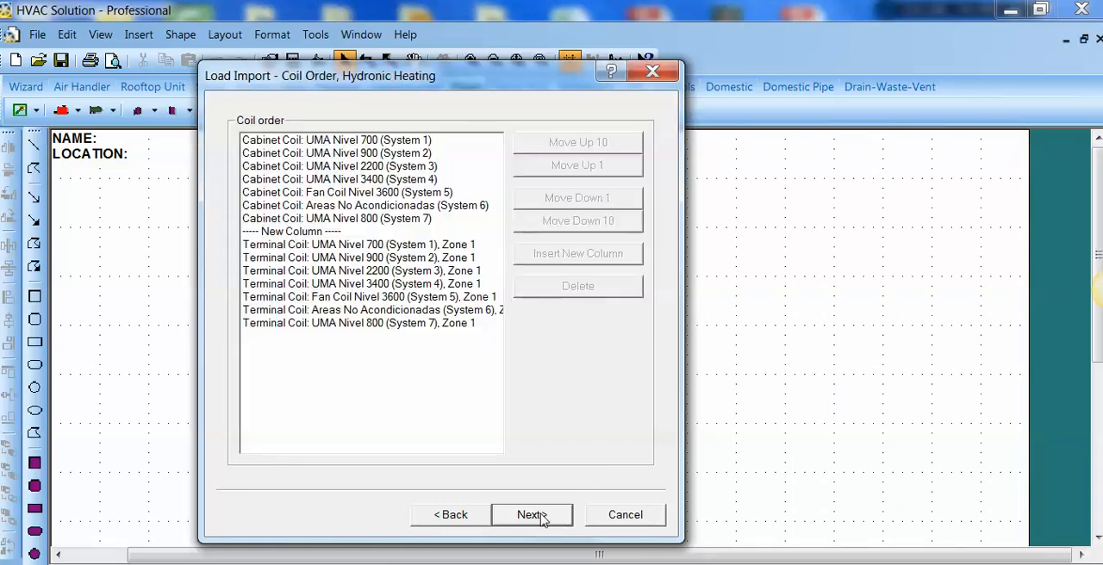
# Step: Keep the hydronic heating and cooling coil orders and finish the load import to generate the system schematics
pyautogui.click(336, 310)
pyautogui.click(339, 270)
pyautogui.click(349, 179)
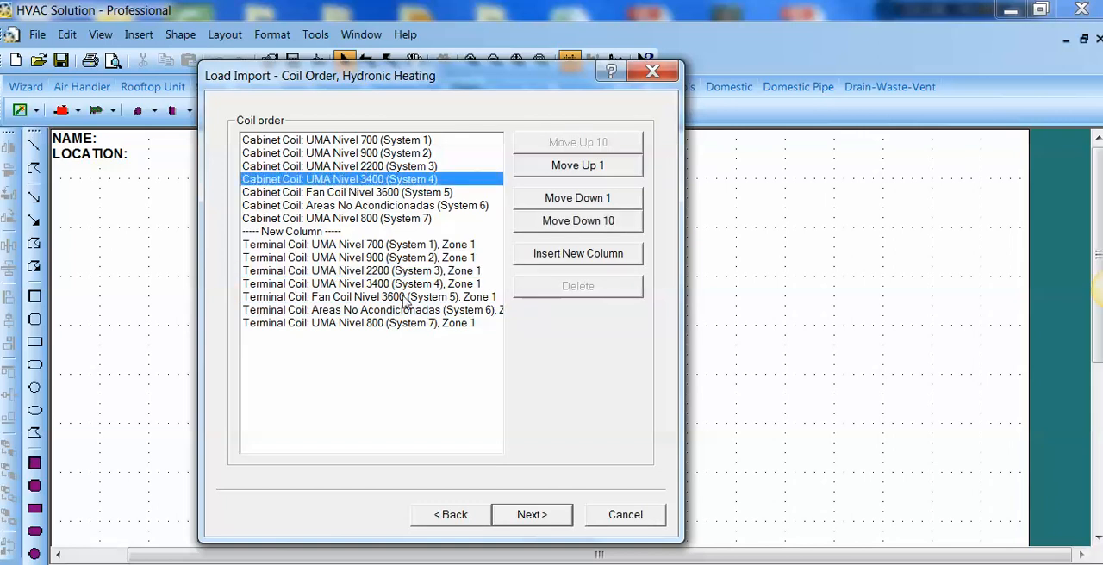
pyautogui.click(532, 515)
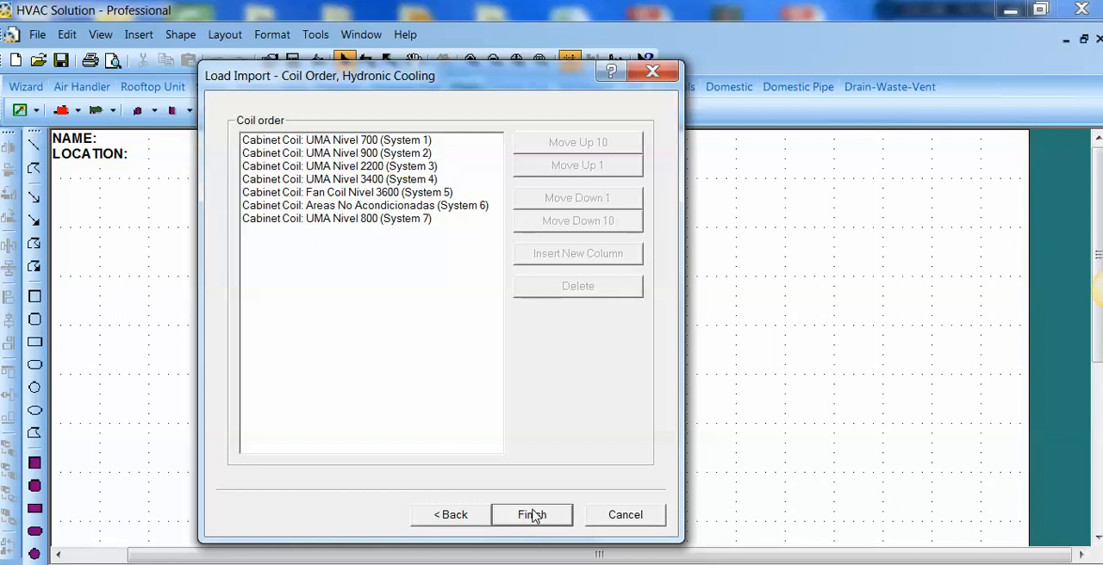
pyautogui.click(533, 514)
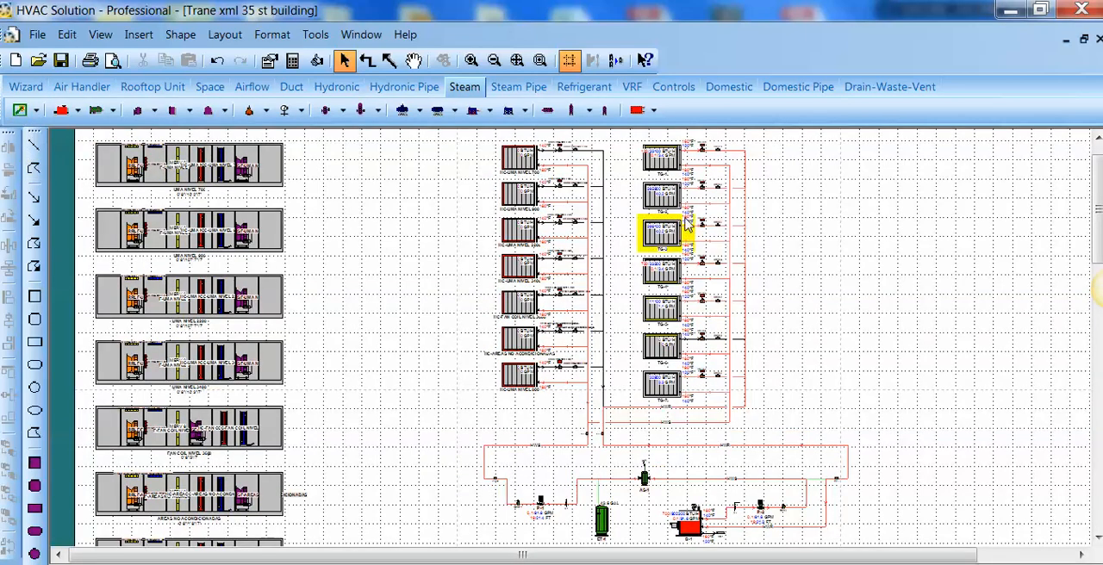
pyautogui.moveTo(1099, 235); pyautogui.dragTo(1093, 351)
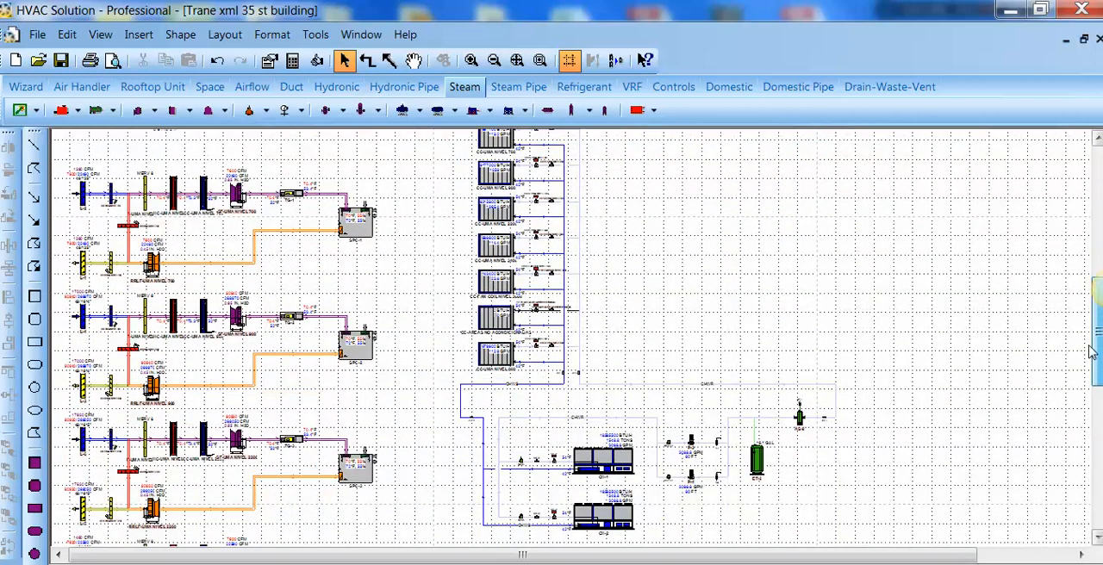
pyautogui.scroll(6, 32, 217)
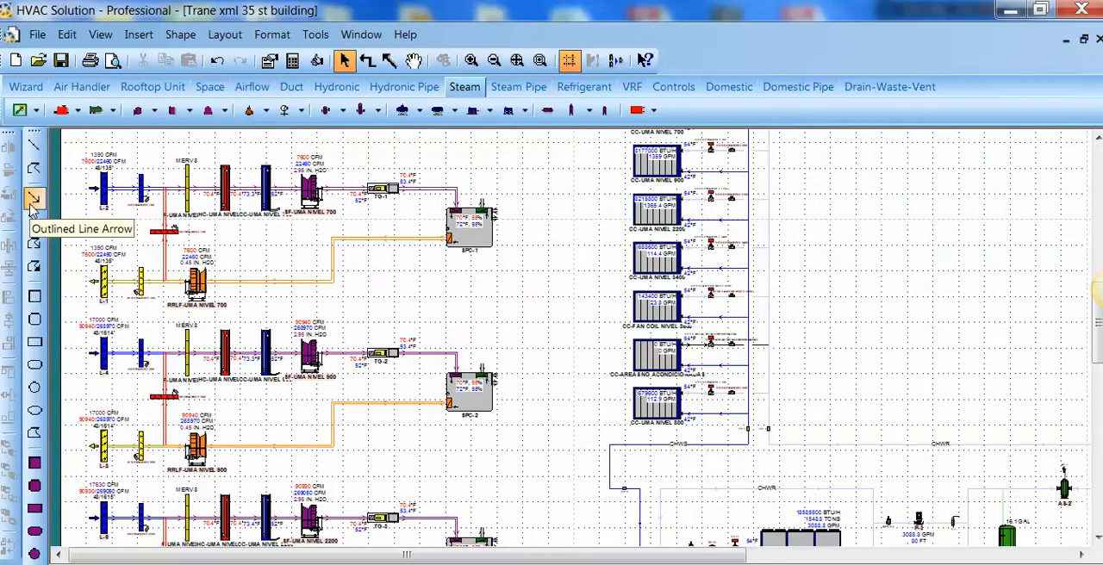
# Step: Review the key data, pressurization and ventilation properties of space SPC-1, leaving its values as they are
pyautogui.scroll(3, 32, 202)
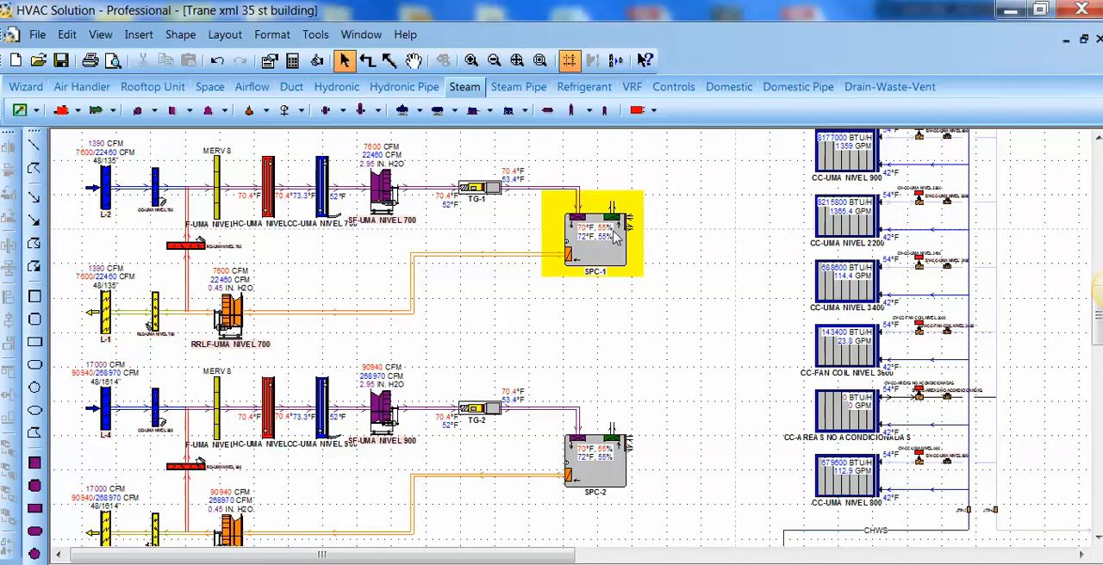
pyautogui.doubleClick(608, 248)
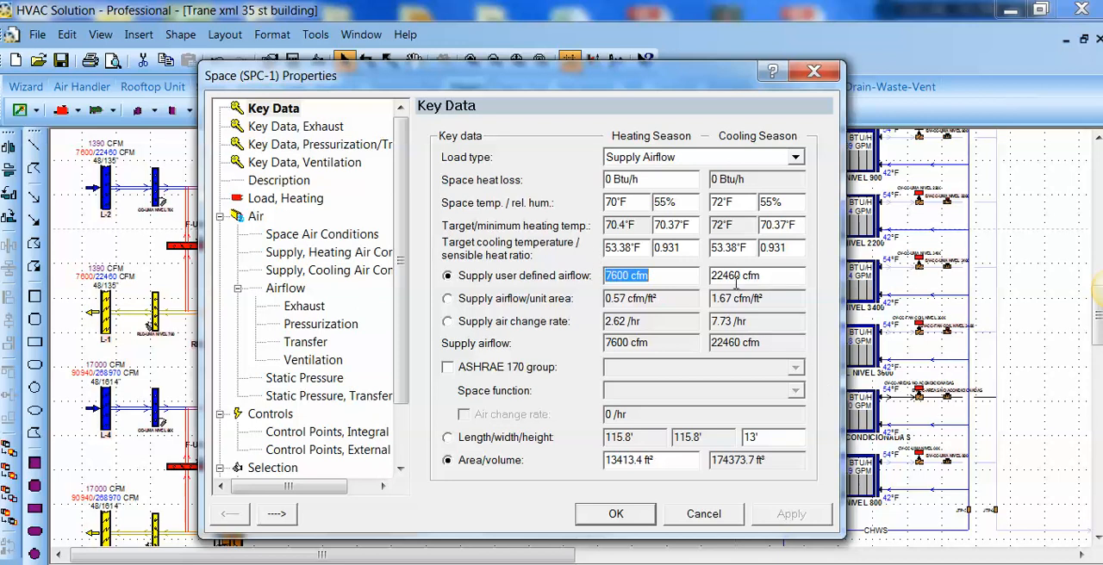
pyautogui.click(326, 145)
pyautogui.click(338, 164)
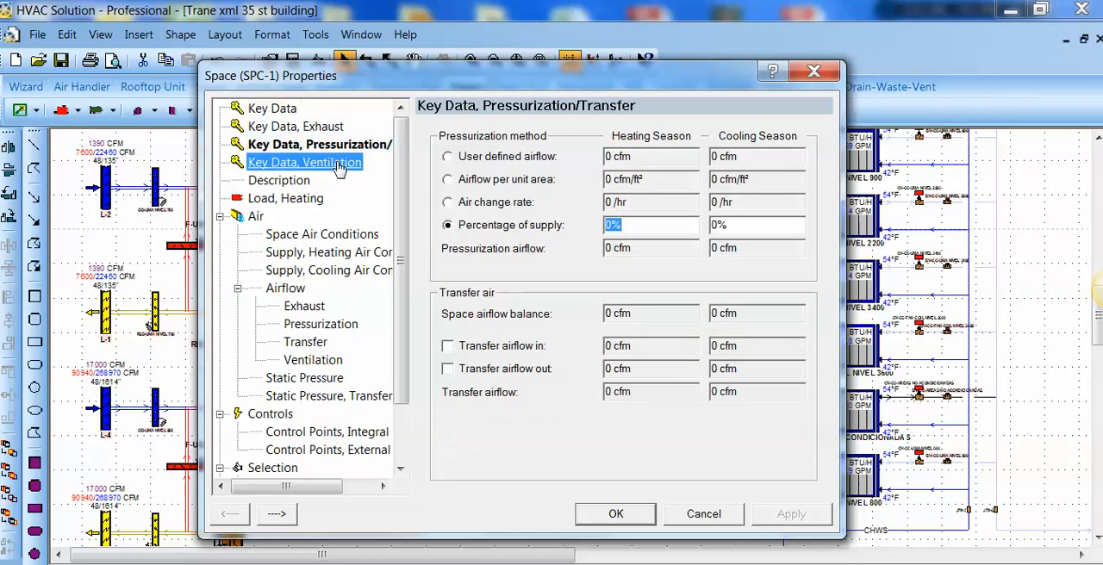
pyautogui.click(814, 71)
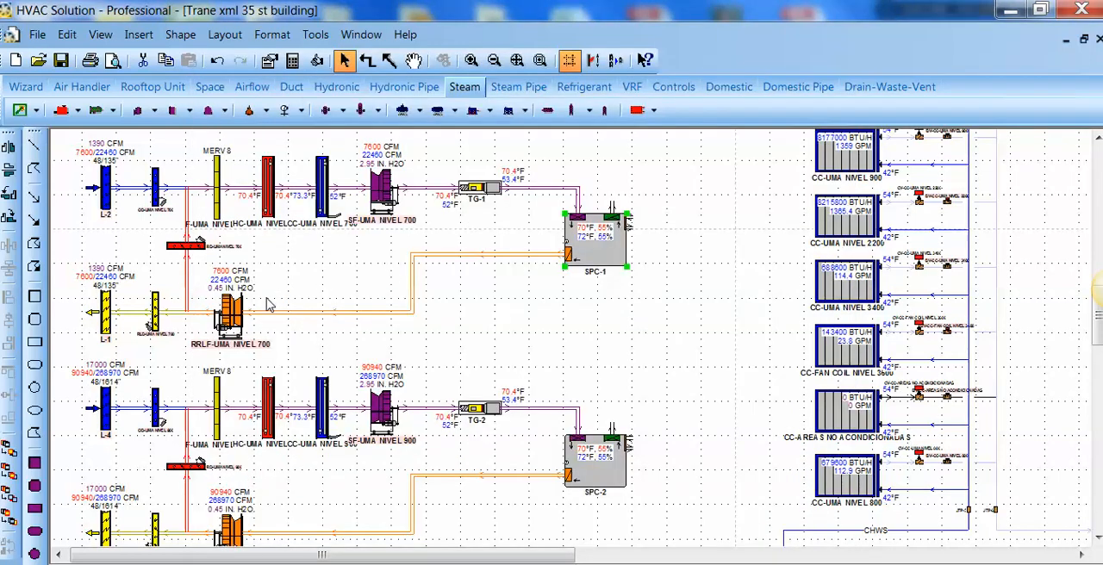
# Step: Review the key data of the supply duct between TG-1 and space SPC-1
pyautogui.scroll(4, 532, 183)
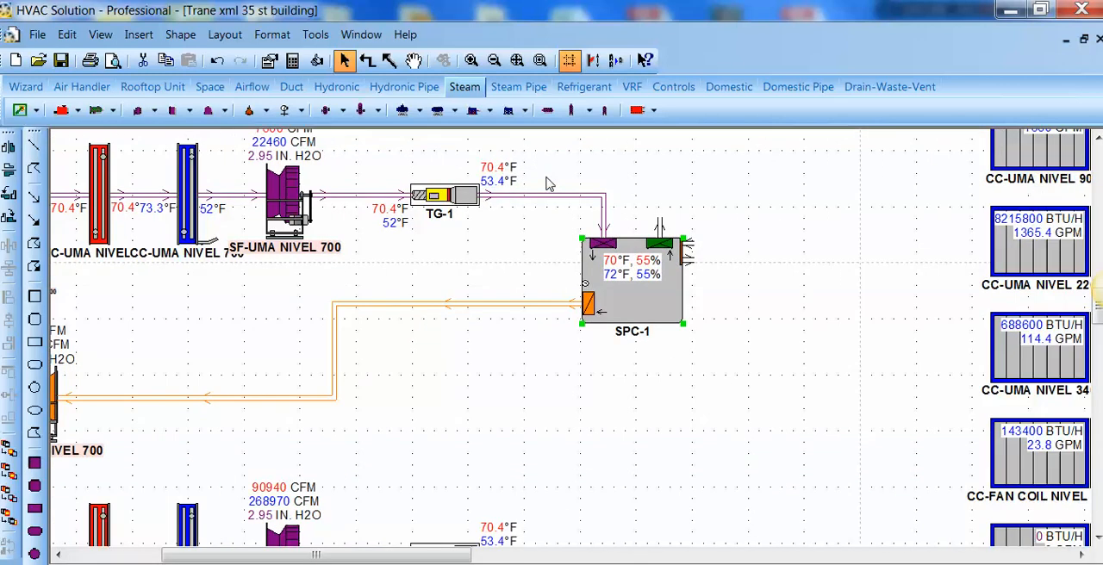
pyautogui.doubleClick(576, 201)
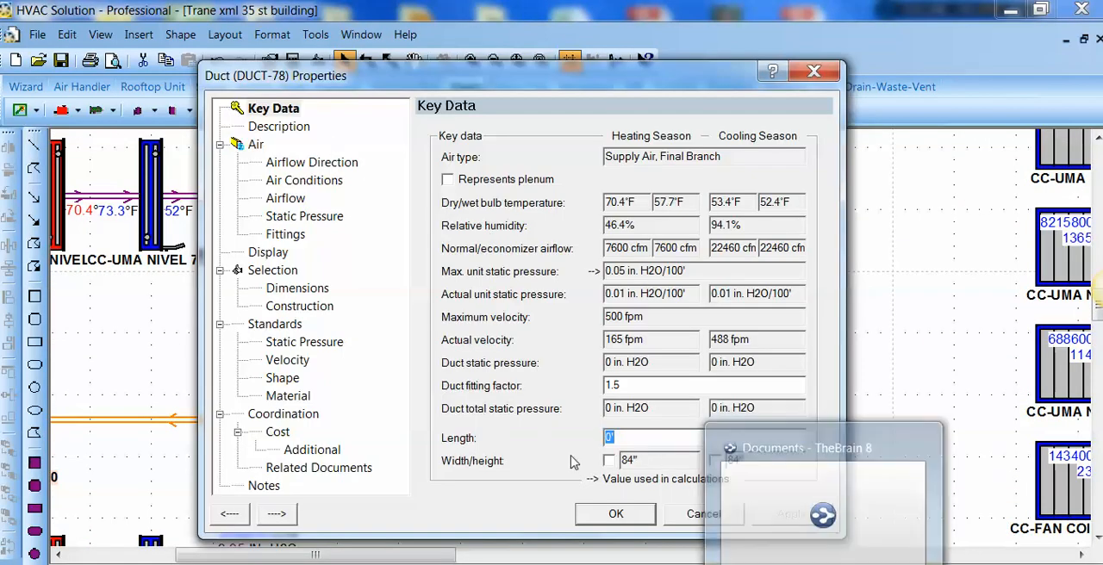
pyautogui.click(614, 514)
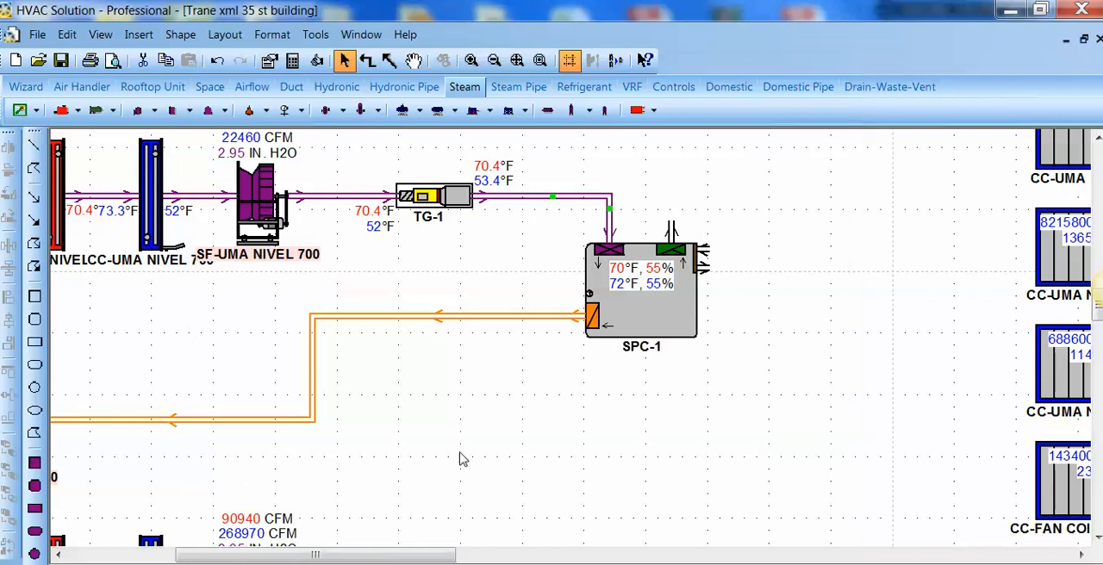
# Step: Select everything in the drawing and add diameter annotations to the connectors
pyautogui.scroll(-4, 77, 306)
pyautogui.scroll(-2, 78, 306)
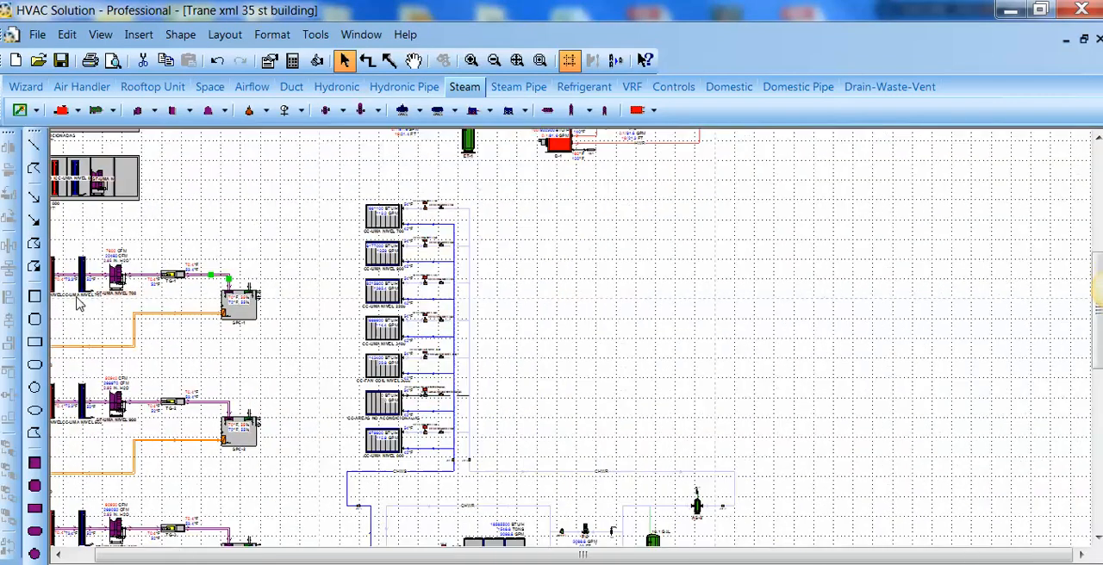
pyautogui.moveTo(1097, 322); pyautogui.dragTo(1098, 354)
pyautogui.scroll(3, 487, 372)
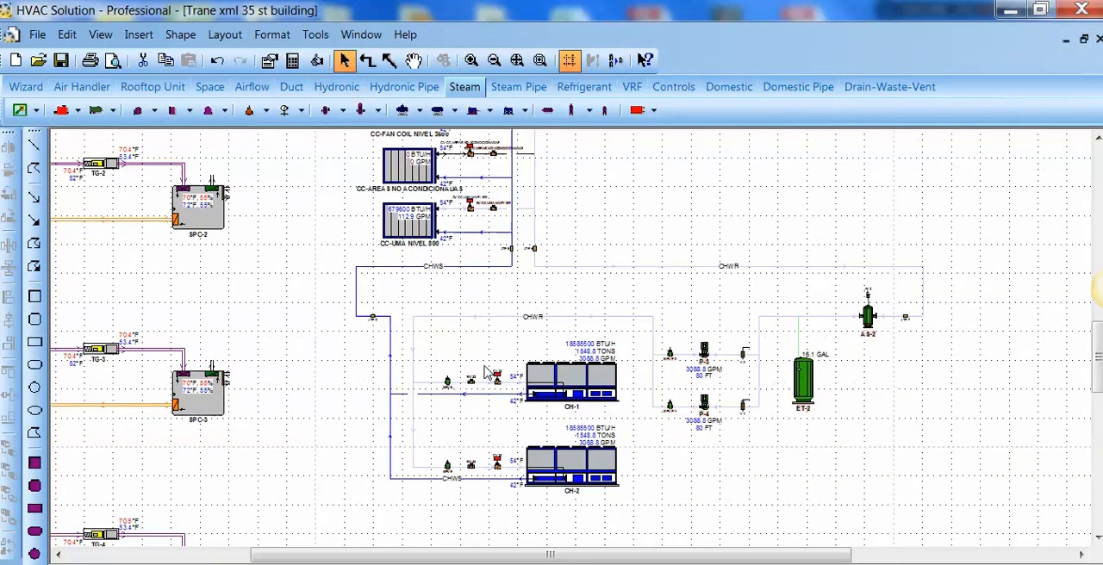
pyautogui.hotkey('ctrl', 'a')
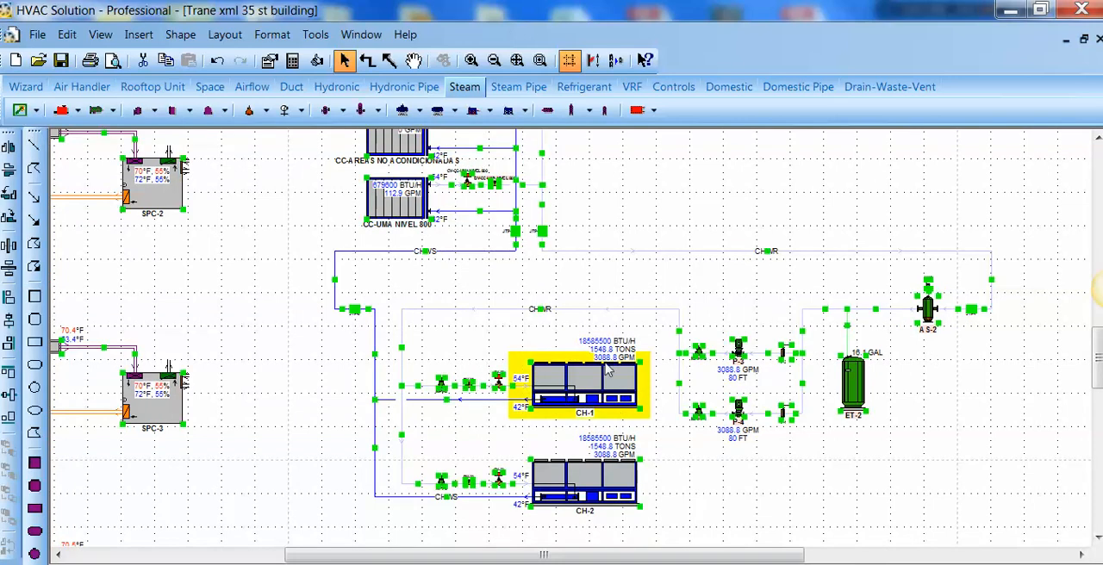
pyautogui.rightClick(605, 368)
pyautogui.moveTo(712, 185)
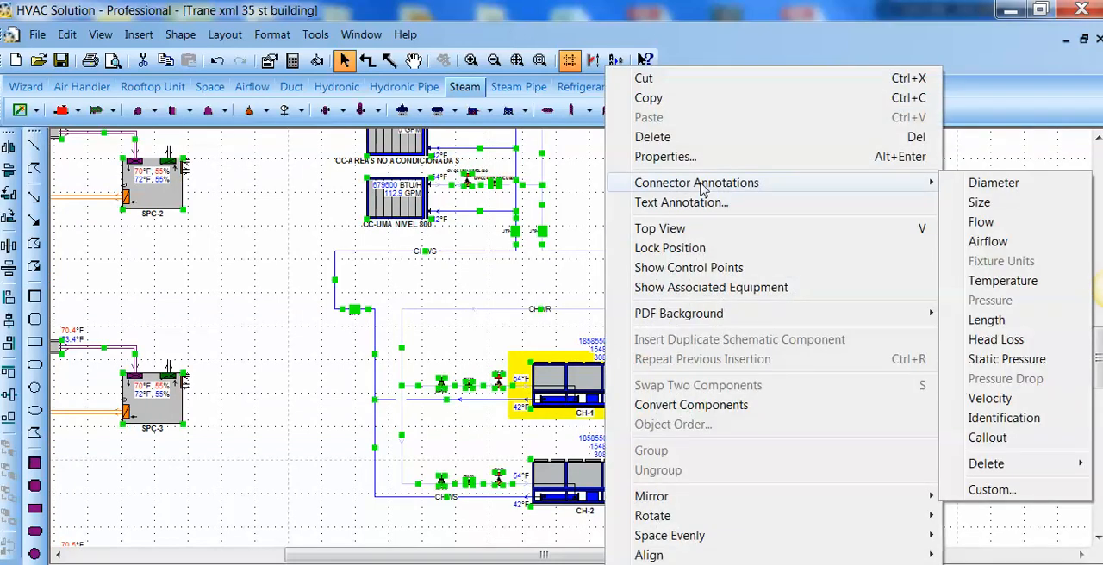
pyautogui.click(1039, 184)
# Step: Examine the pipe diameter labels on the chilled-water plant and the hot-water heating plant schematics
pyautogui.scroll(2, 348, 341)
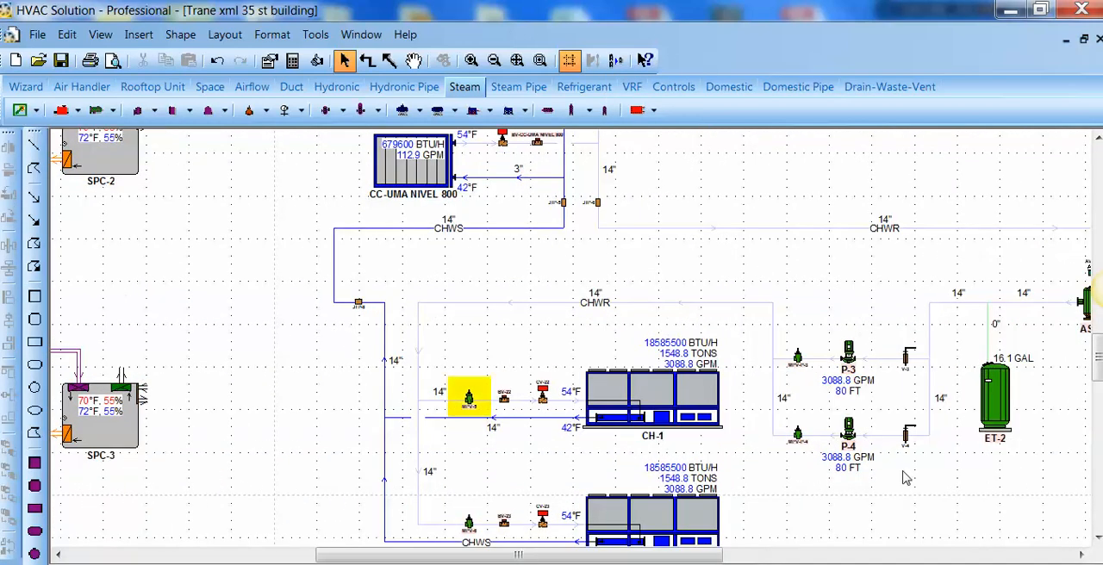
pyautogui.scroll(2, 1101, 290)
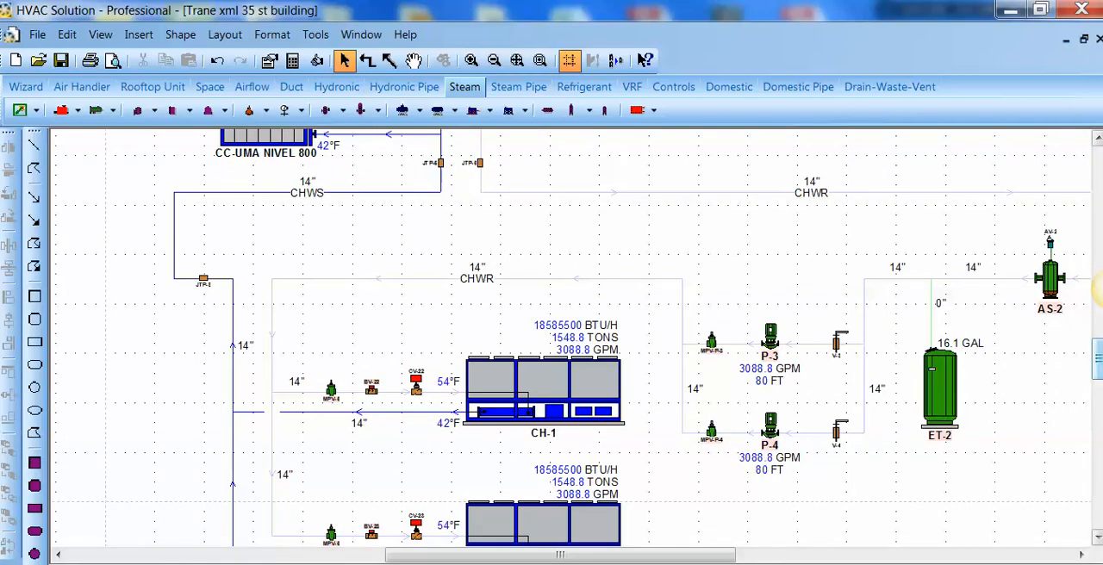
pyautogui.moveTo(1099, 362); pyautogui.dragTo(1100, 241)
pyautogui.scroll(-2, 921, 275)
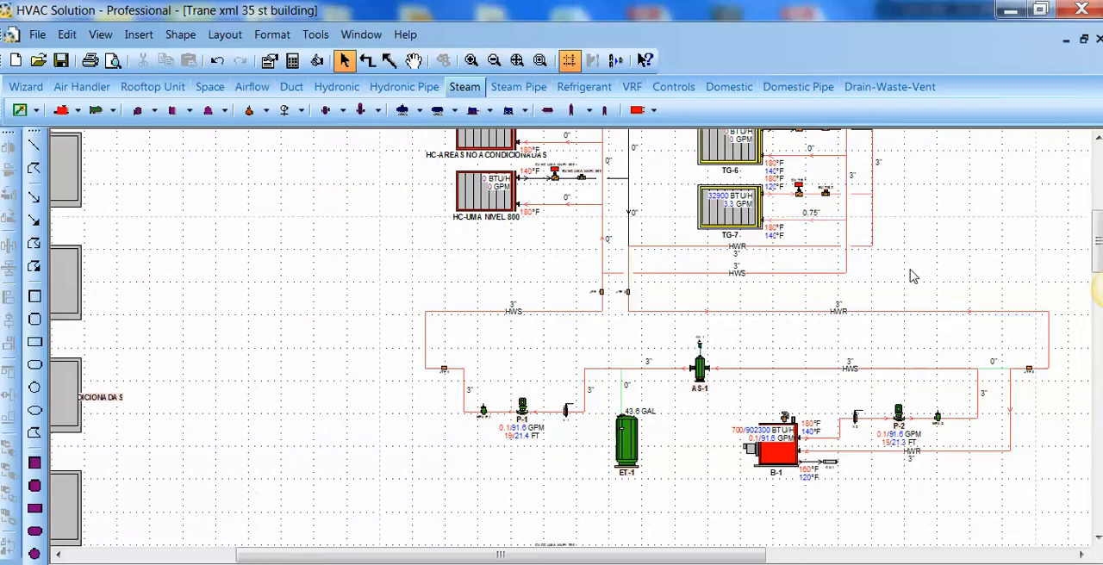
pyautogui.scroll(-4, 914, 276)
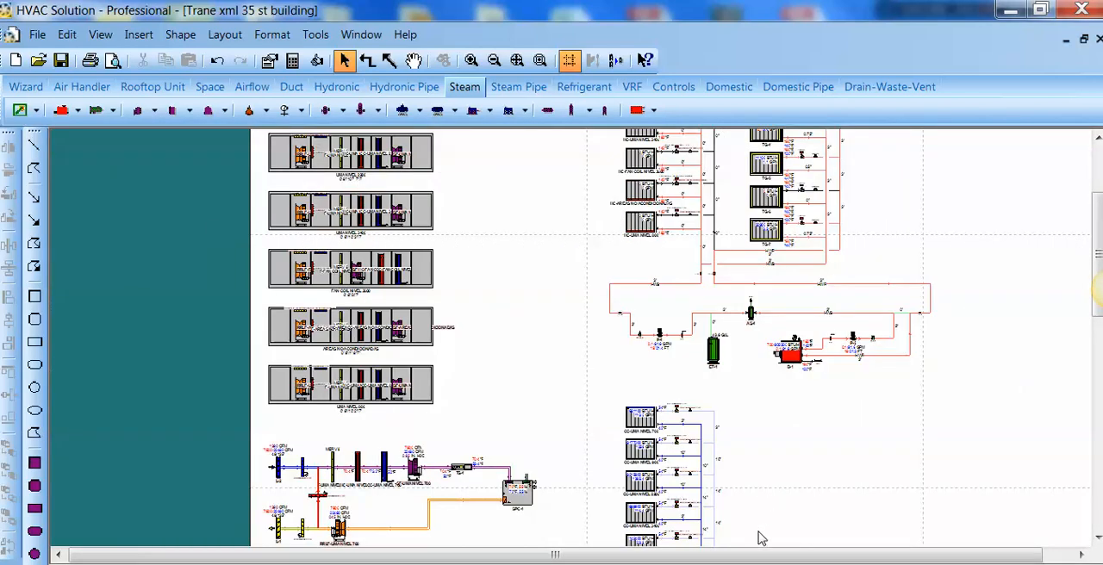
pyautogui.moveTo(767, 557); pyautogui.dragTo(862, 554)
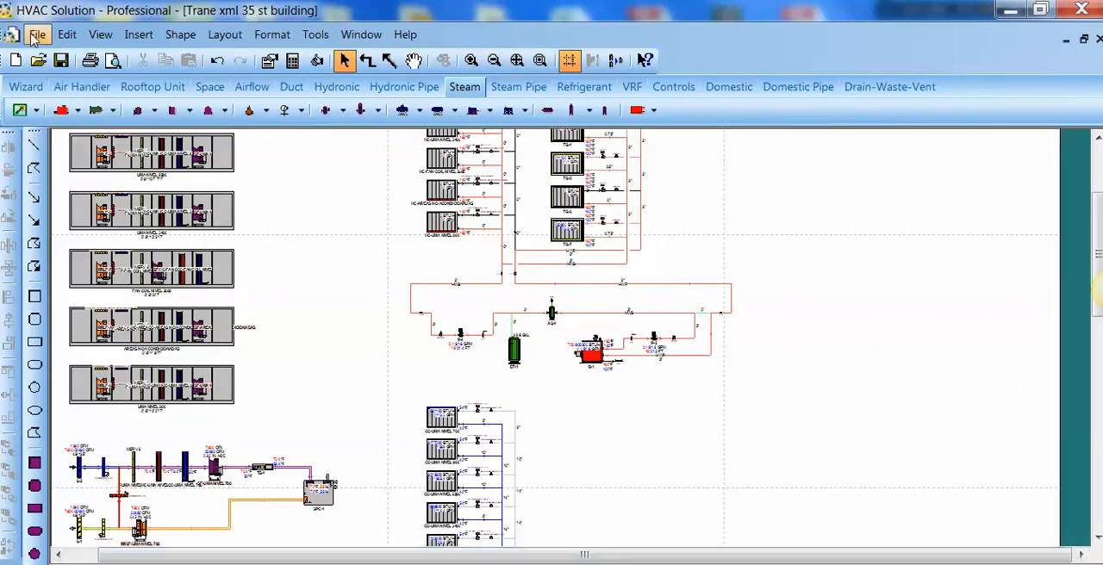
pyautogui.click(37, 34)
pyautogui.moveTo(266, 152)
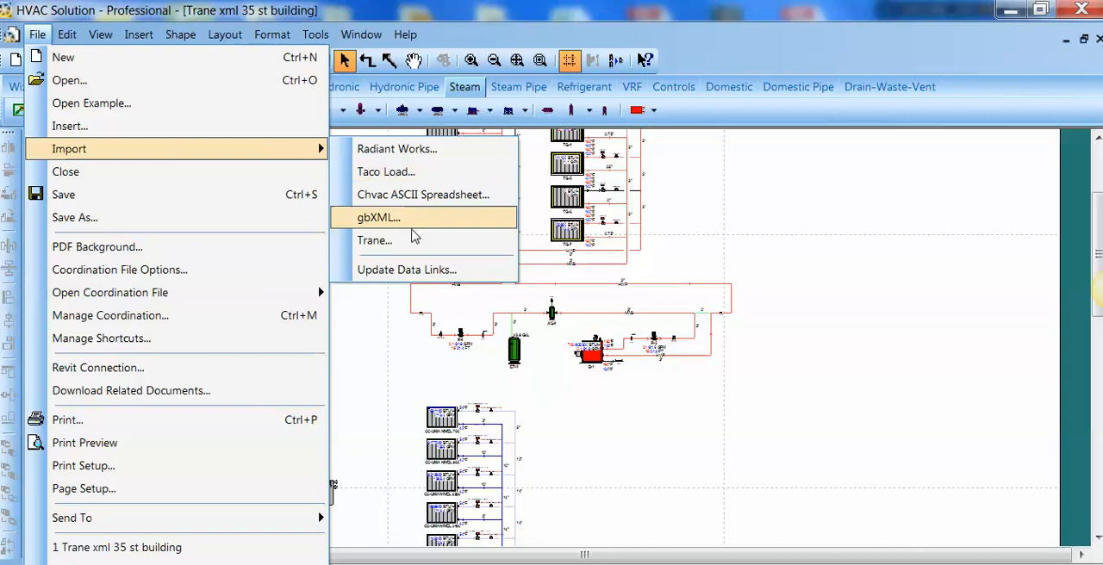
pyautogui.click(412, 240)
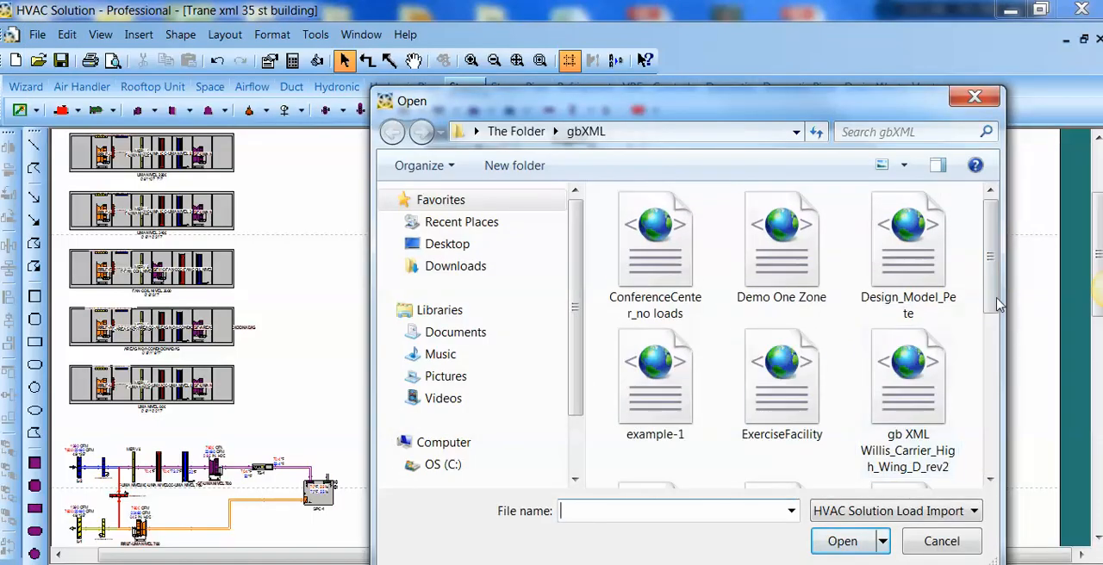
pyautogui.scroll(-5, 988, 297)
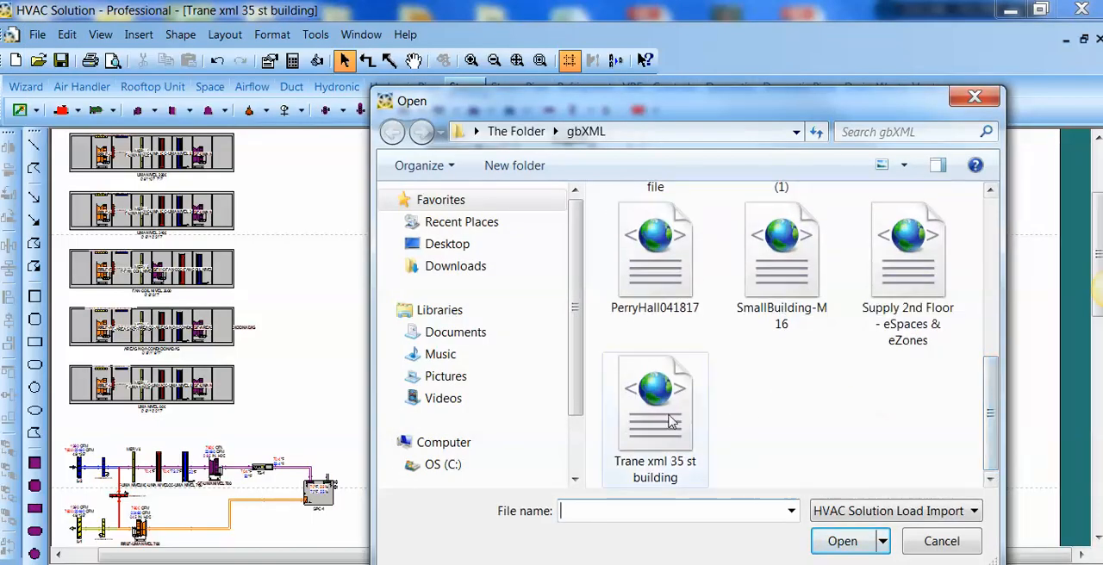
pyautogui.click(672, 419)
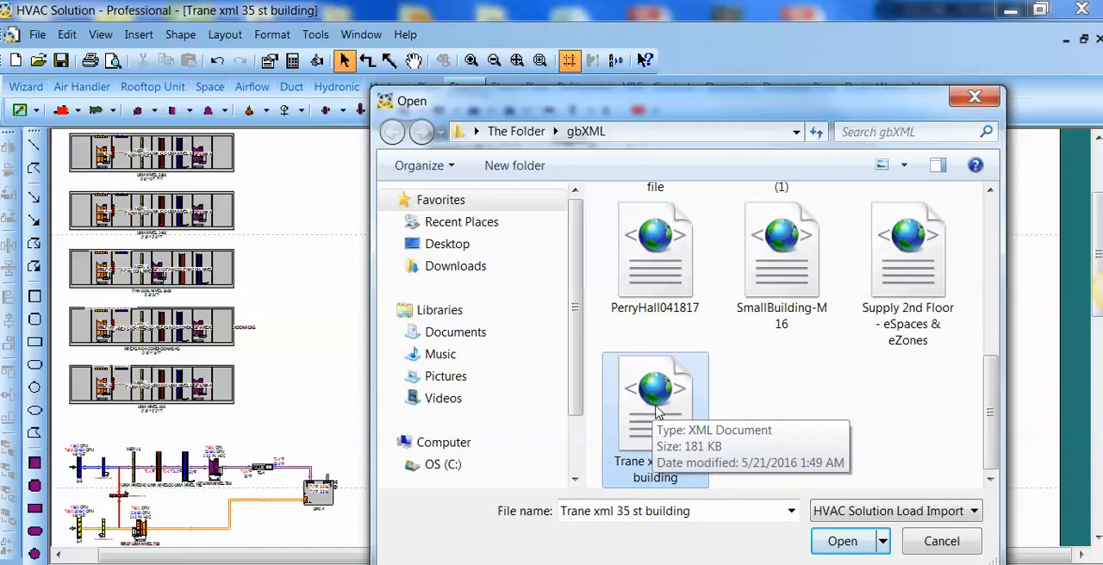
pyautogui.click(975, 96)
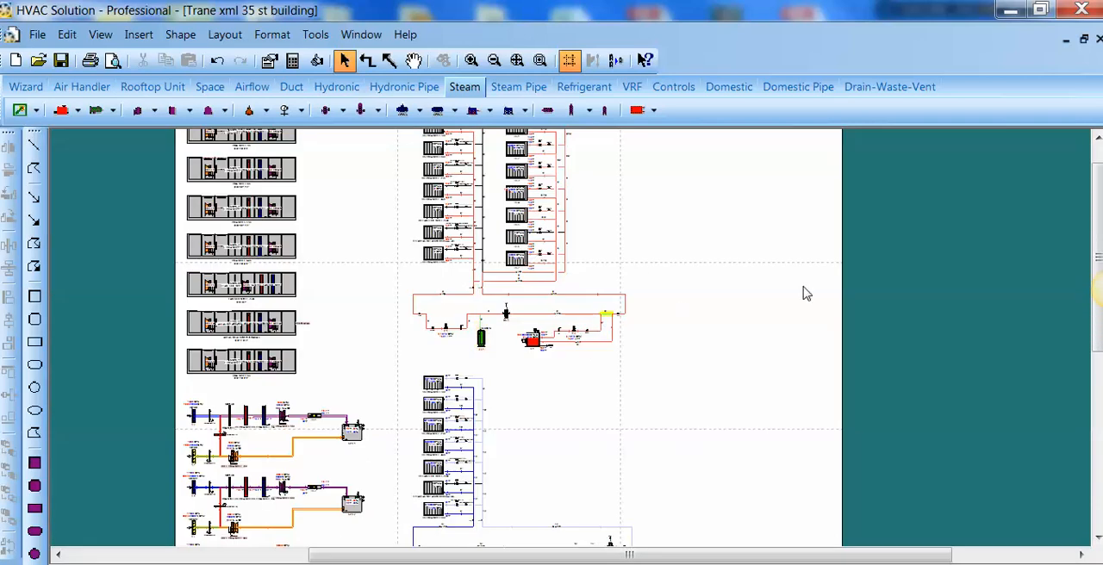
# Step: Examine the project name and location heading above the air handler schematics at the start of the drawing
pyautogui.moveTo(1098, 211); pyautogui.dragTo(1098, 194)
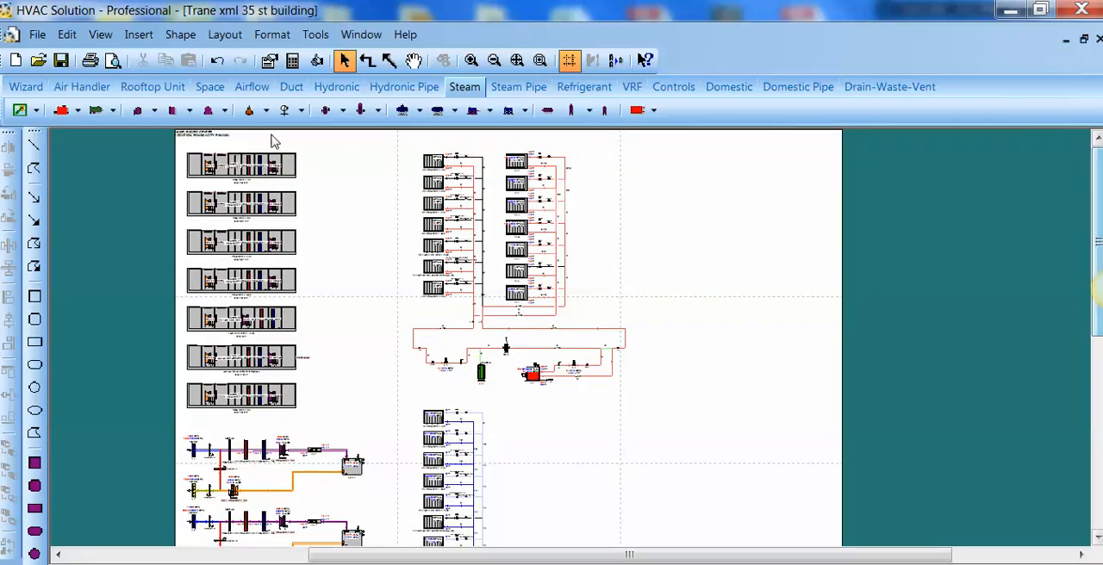
pyautogui.scroll(1, 200, 132)
pyautogui.scroll(3, 201, 139)
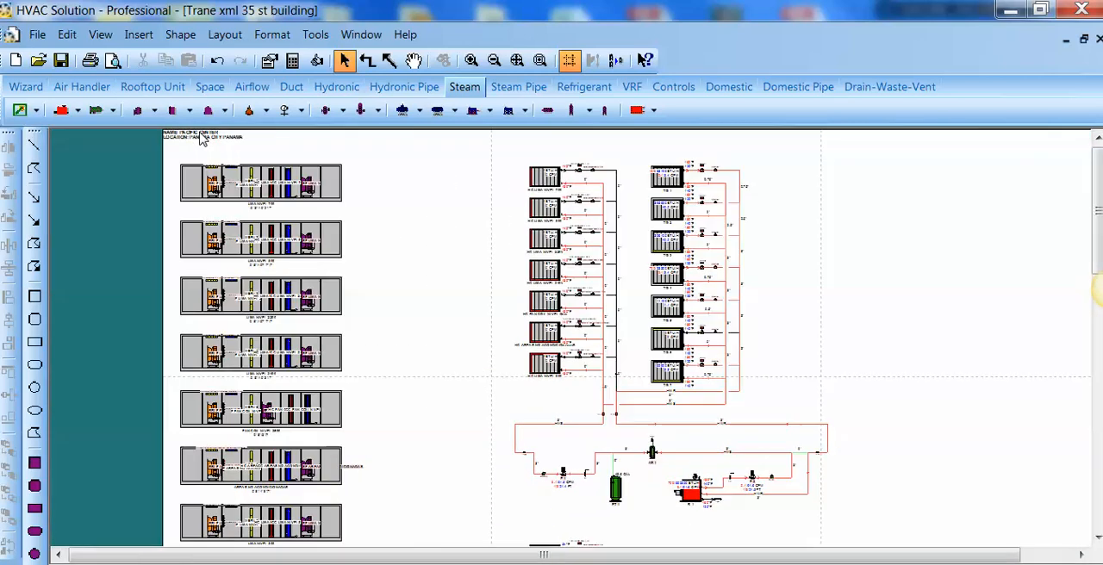